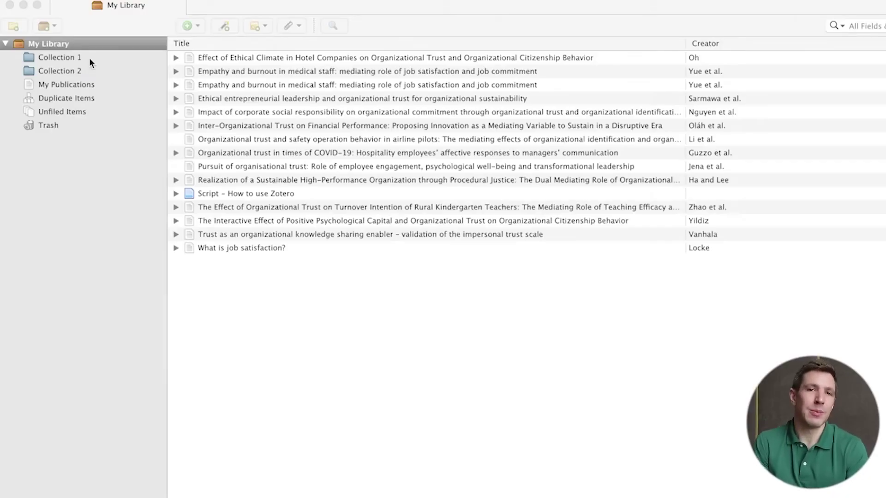
- Create a new collection named Quant Studies in My Library
{"action": "right_click", "coordinate": [38, 44]}
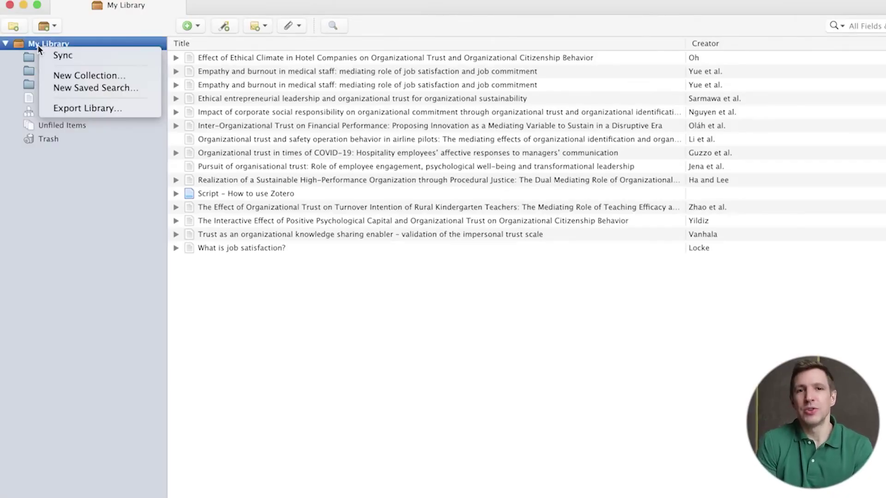
{"action": "left_click", "coordinate": [69, 76]}
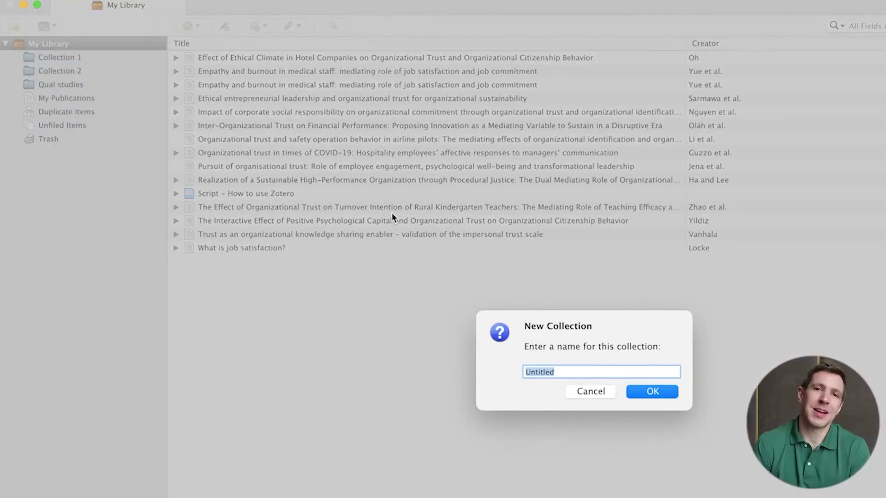
{"action": "type", "text": "Quant Studies"}
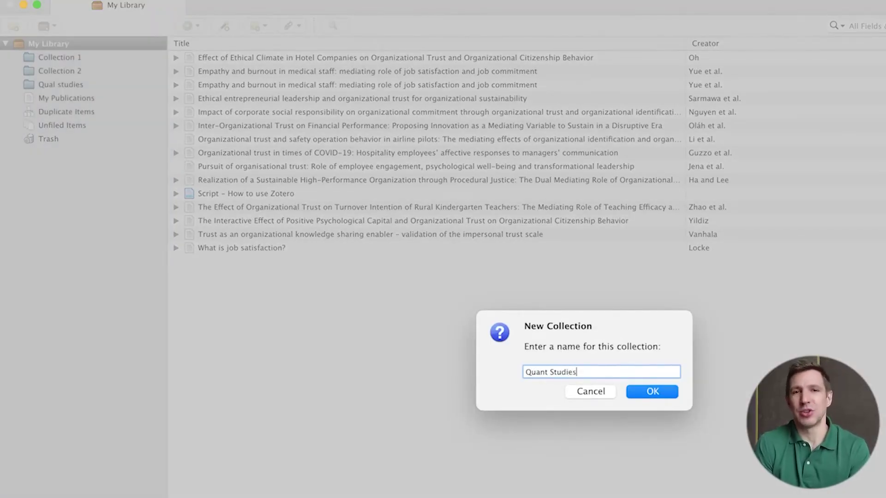
{"action": "key", "text": "Return"}
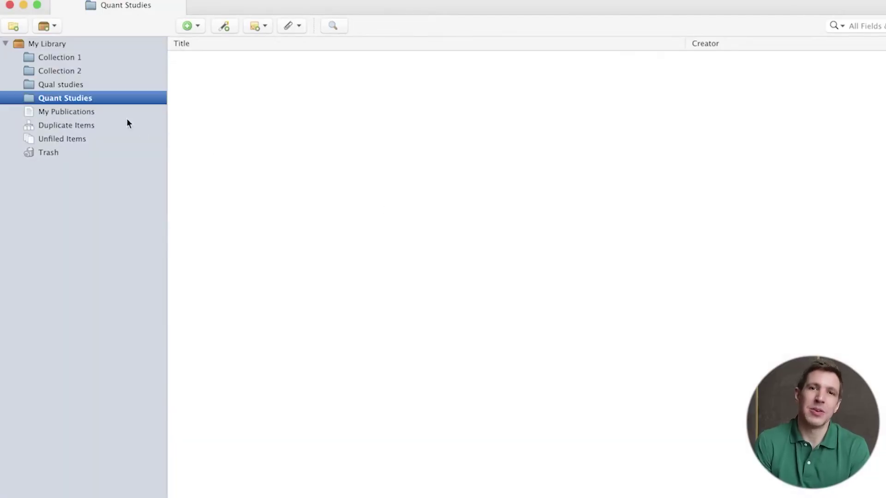
- Add the empathy and burnout and ethical entrepreneurial leadership papers to Qual studies, and the airline pilots and employee engagement papers to Quant Studies
{"action": "left_click", "coordinate": [41, 44]}
{"action": "left_click_drag", "start_coordinate": [277, 85], "coordinate": [53, 84]}
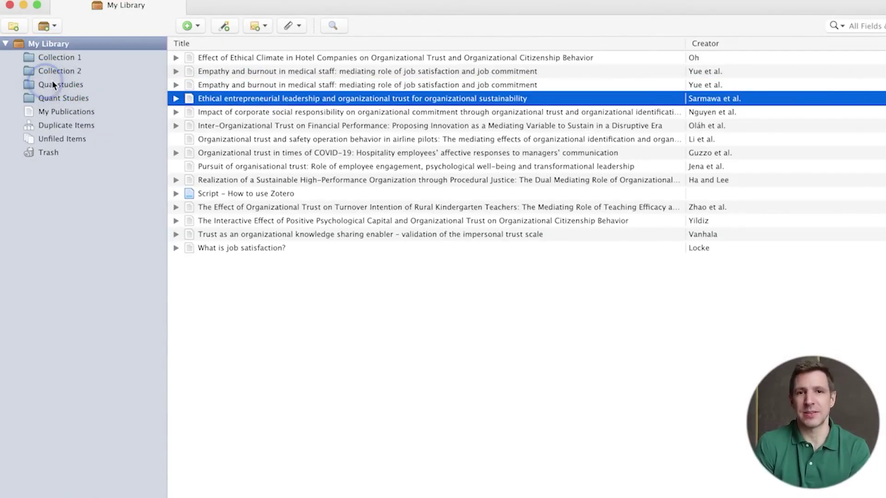
{"action": "left_click_drag", "start_coordinate": [272, 85], "coordinate": [69, 97]}
{"action": "left_click_drag", "start_coordinate": [226, 137], "coordinate": [58, 93]}
{"action": "left_click_drag", "start_coordinate": [230, 166], "coordinate": [68, 99]}
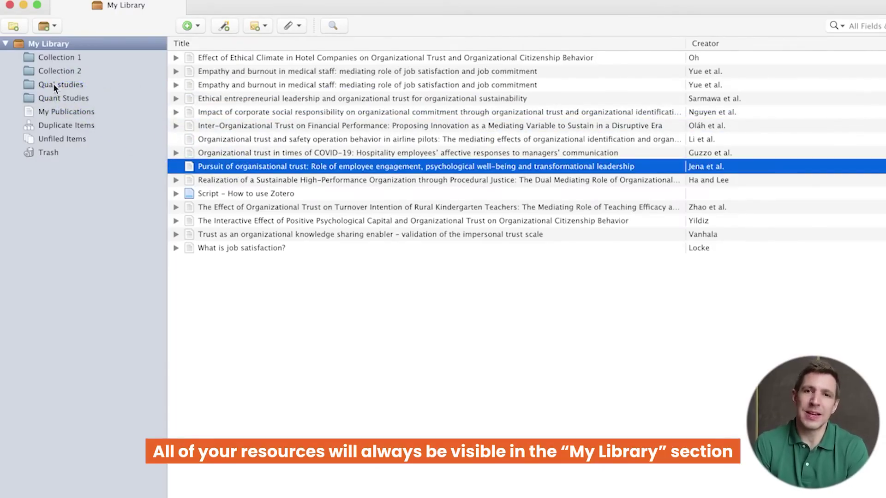
- View the contents of the Qual studies and Quant Studies collections, and return to the full My Library list
{"action": "left_click", "coordinate": [54, 84]}
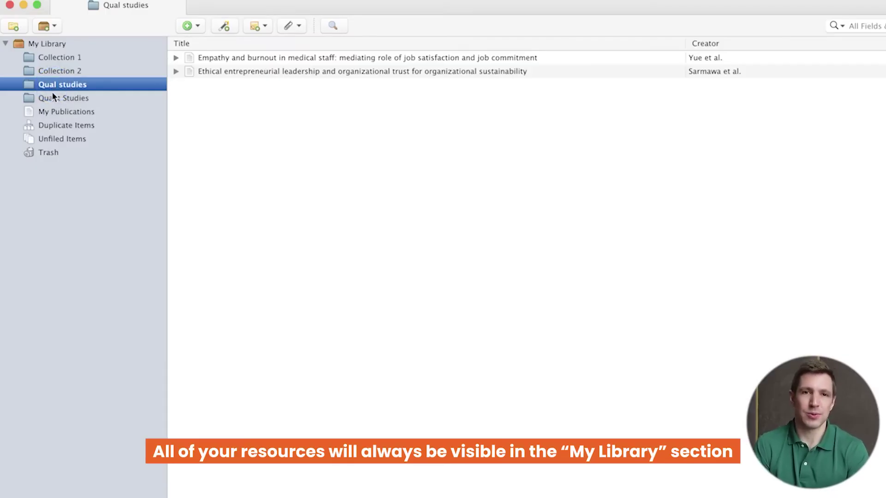
{"action": "left_click", "coordinate": [52, 98]}
{"action": "left_click", "coordinate": [52, 86]}
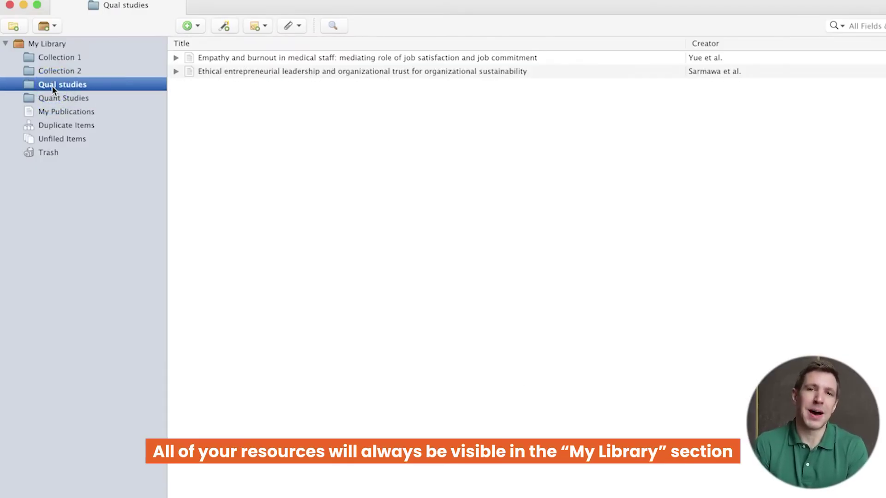
{"action": "left_click", "coordinate": [43, 44]}
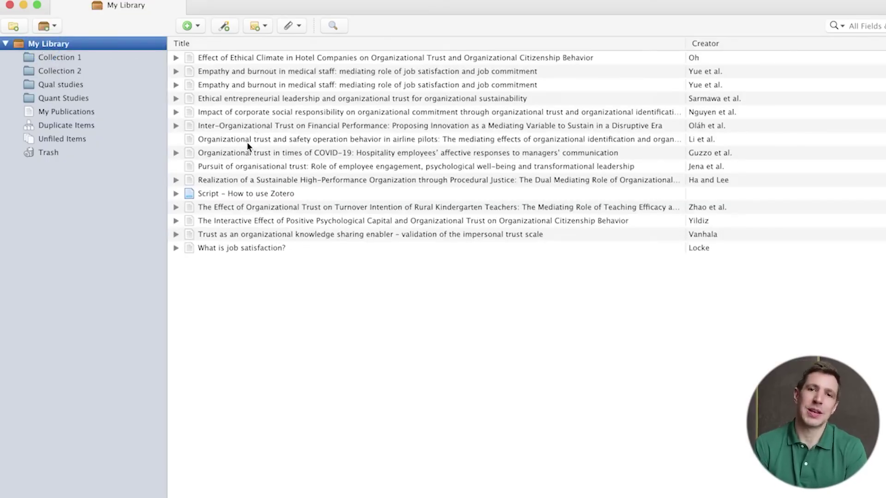
- Create a subcollection named Theme inside the Qual studies collection
{"action": "right_click", "coordinate": [68, 88]}
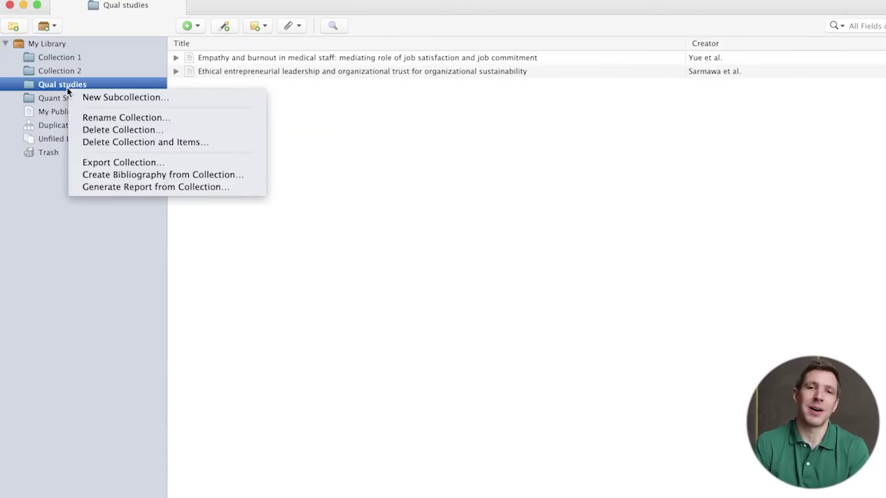
{"action": "left_click", "coordinate": [102, 98]}
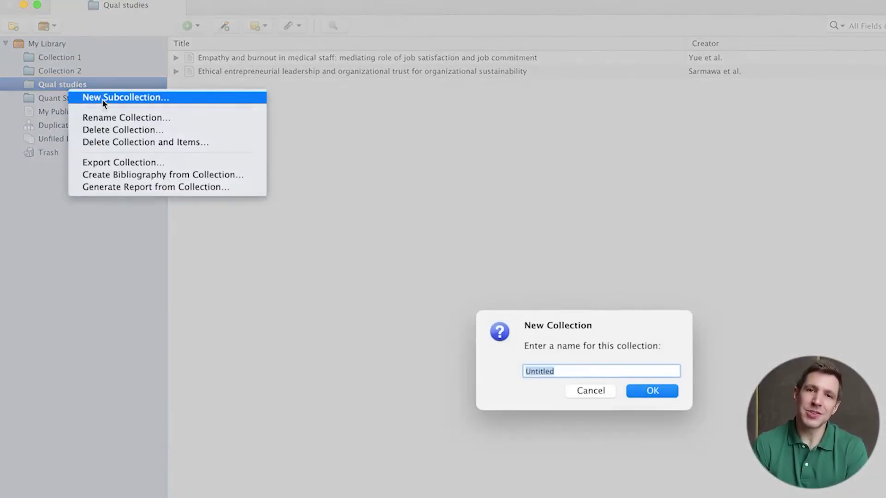
{"action": "type", "text": "Theme"}
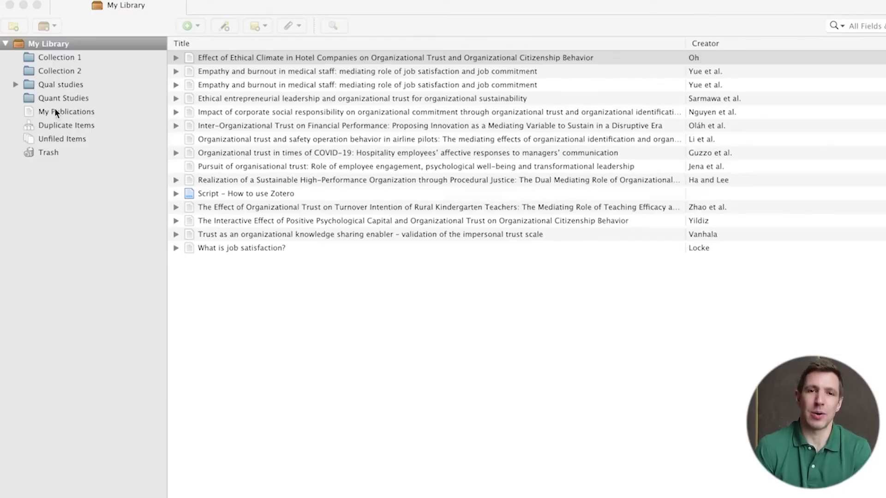
- View My Publications, and merge the duplicate empathy and burnout items using the 8/28/2023, 3:32:30 PM version as the master
{"action": "left_click", "coordinate": [51, 113]}
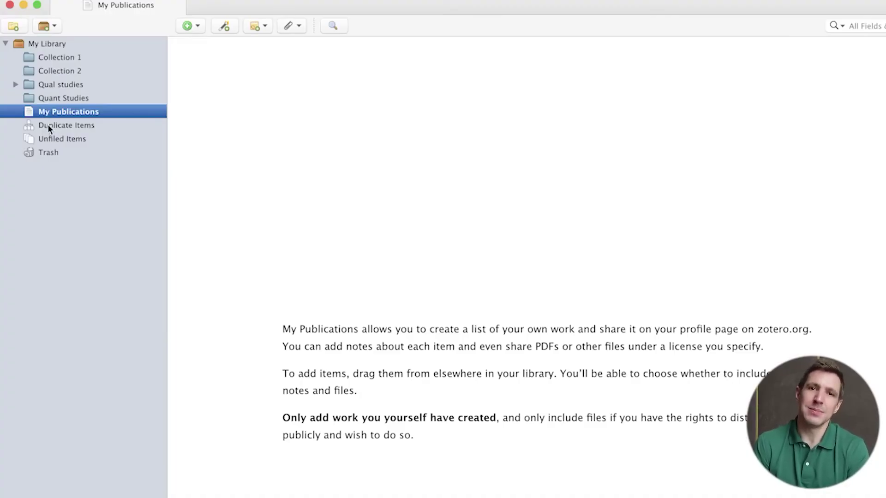
{"action": "left_click", "coordinate": [48, 125]}
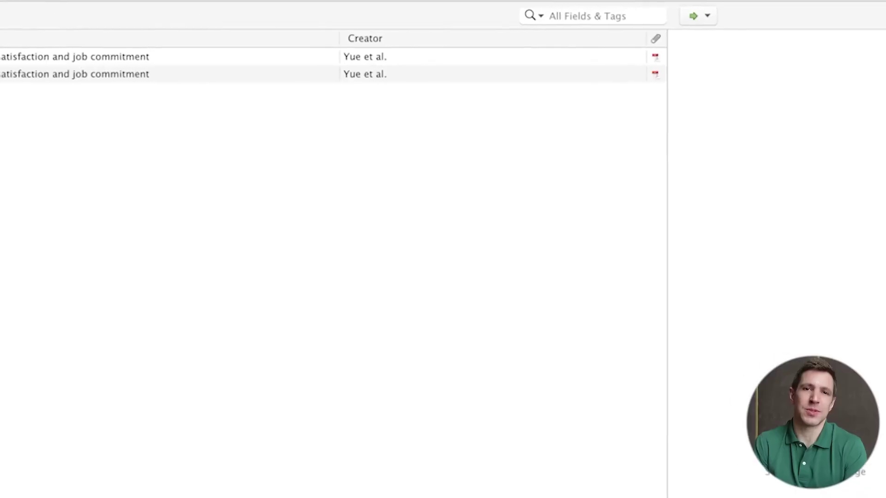
{"action": "left_click", "coordinate": [212, 58]}
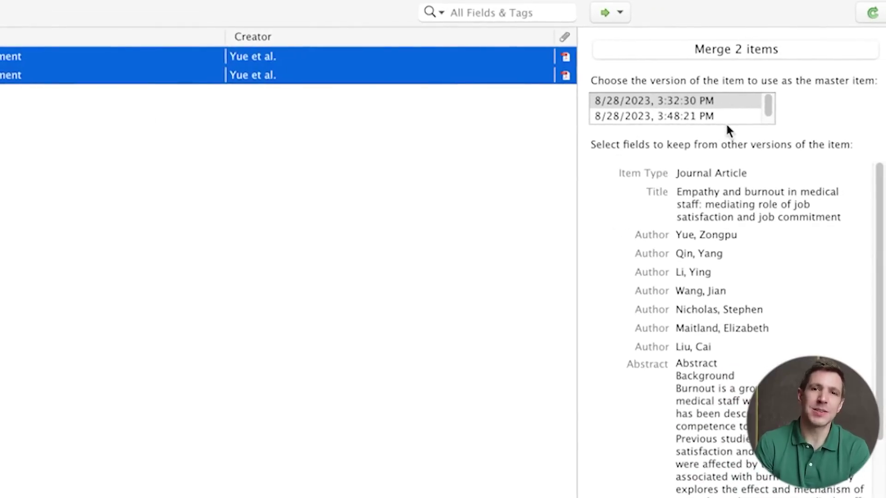
{"action": "left_click", "coordinate": [742, 115]}
{"action": "left_click", "coordinate": [736, 102]}
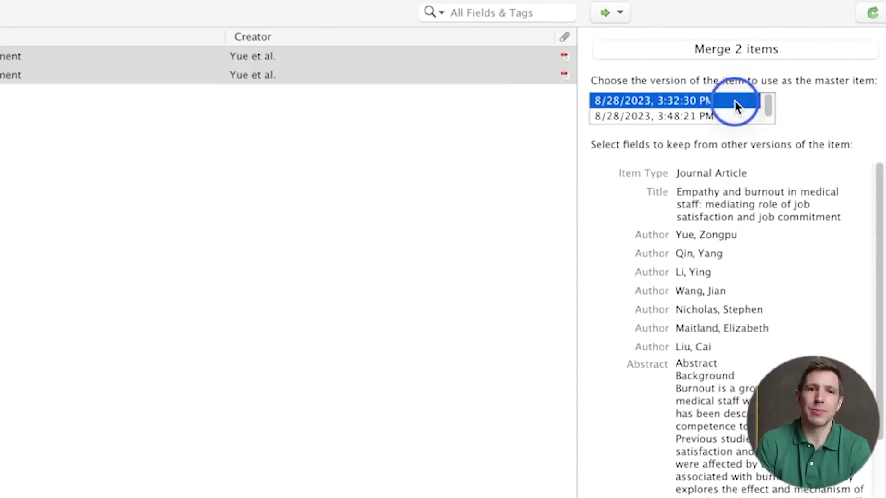
{"action": "left_click", "coordinate": [724, 50]}
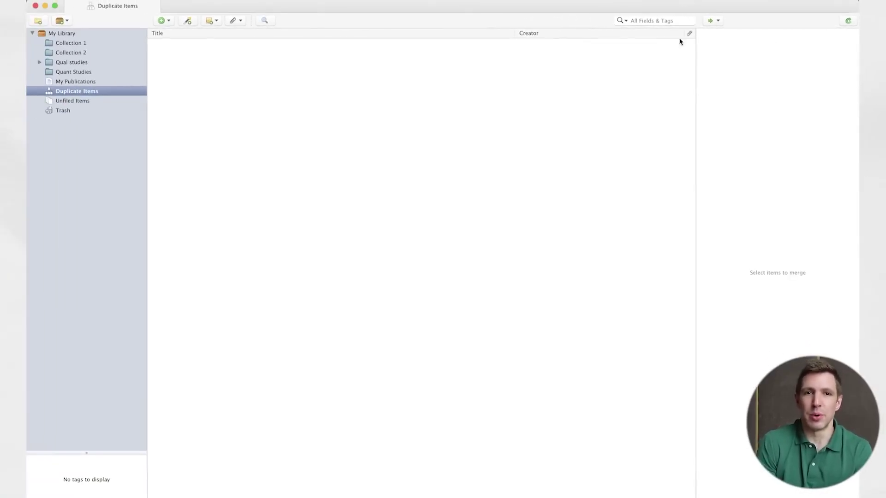
- View the unfiled items, and filter My Library by the Knowledge Sharing tag before clearing the filter
{"action": "left_click", "coordinate": [80, 101]}
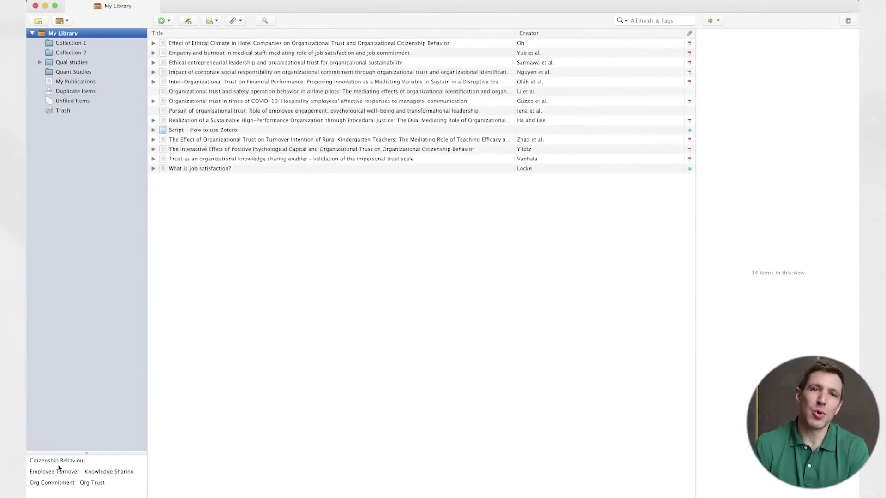
{"action": "left_click", "coordinate": [95, 472]}
{"action": "left_click", "coordinate": [95, 472]}
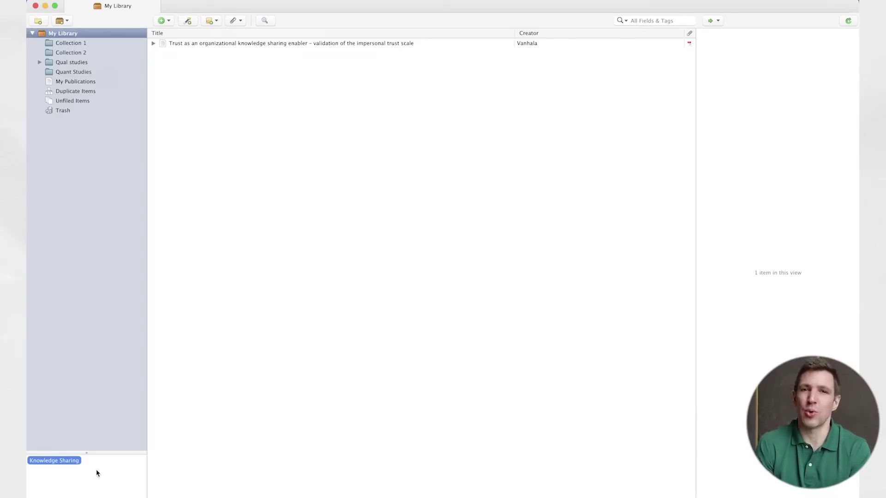
{"action": "left_click", "coordinate": [80, 463]}
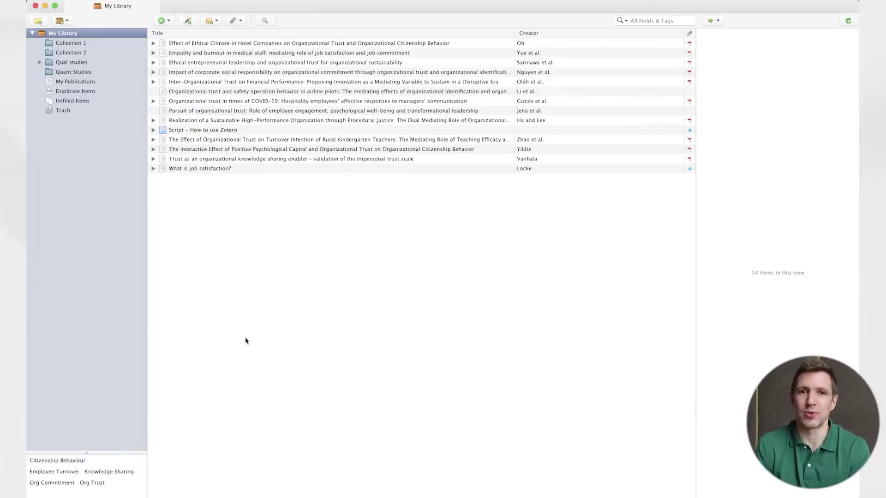
- Add the tag "This is a tag" to the paper on organizational trust in times of COVID-19
{"action": "left_click", "coordinate": [263, 102]}
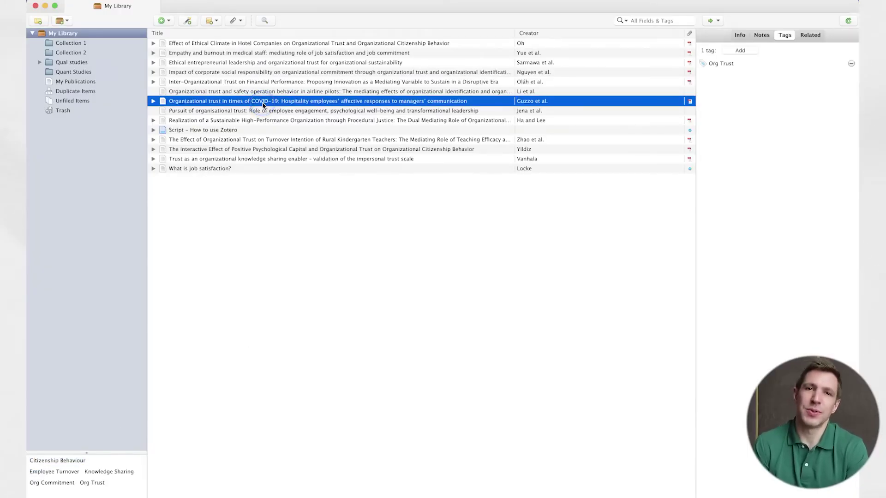
{"action": "left_click", "coordinate": [739, 50]}
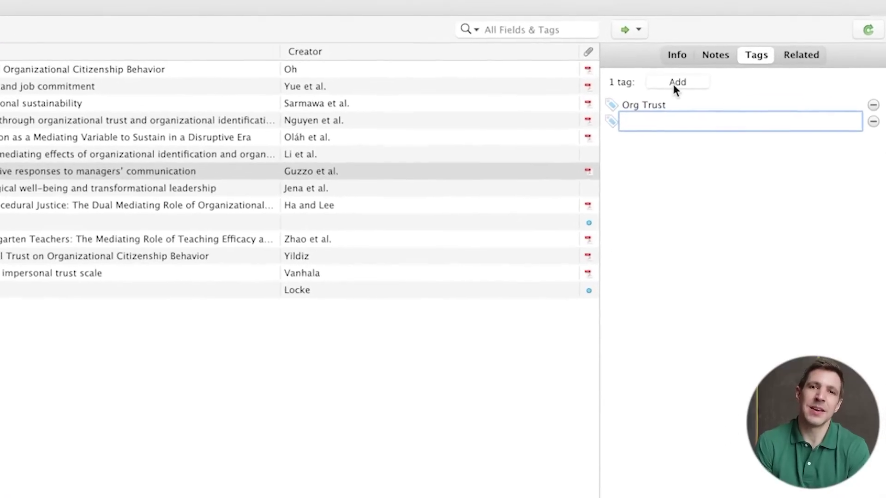
{"action": "type", "text": "This is a tag..."}
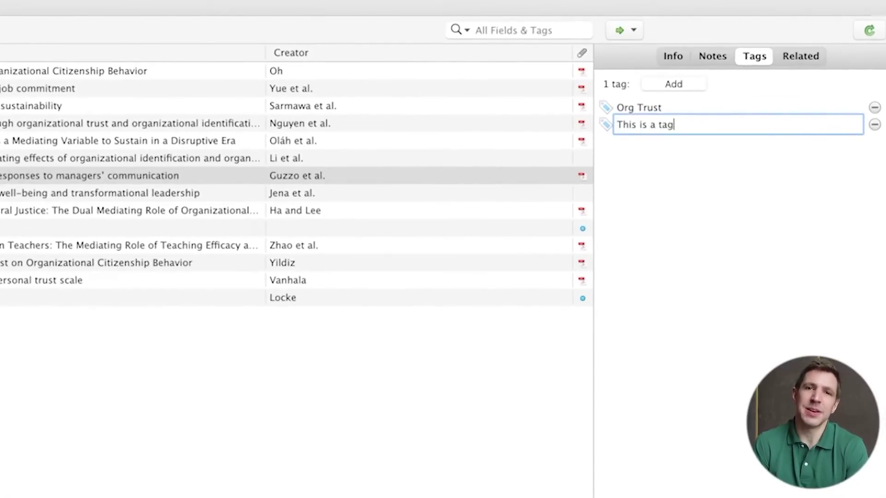
{"action": "type", "text": "."}
{"action": "key", "text": "Return"}
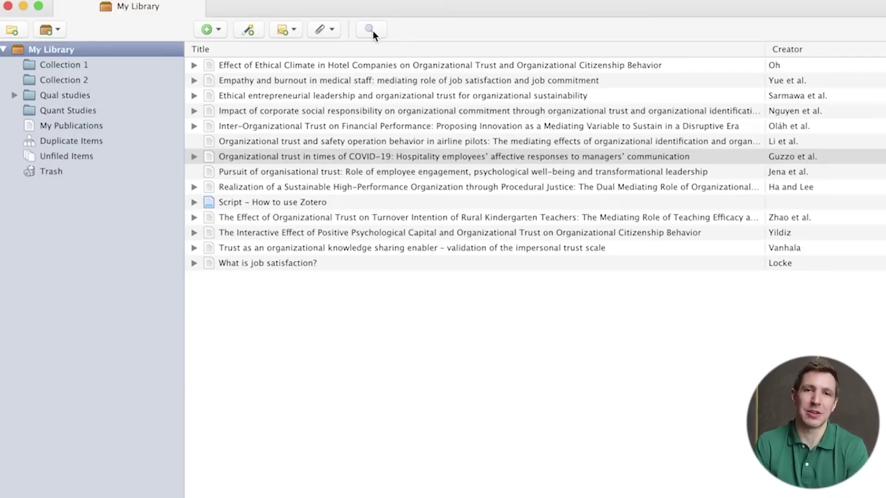
- Open the Advanced Search and examine the available libraries, search fields and matching conditions
{"action": "left_click", "coordinate": [372, 29]}
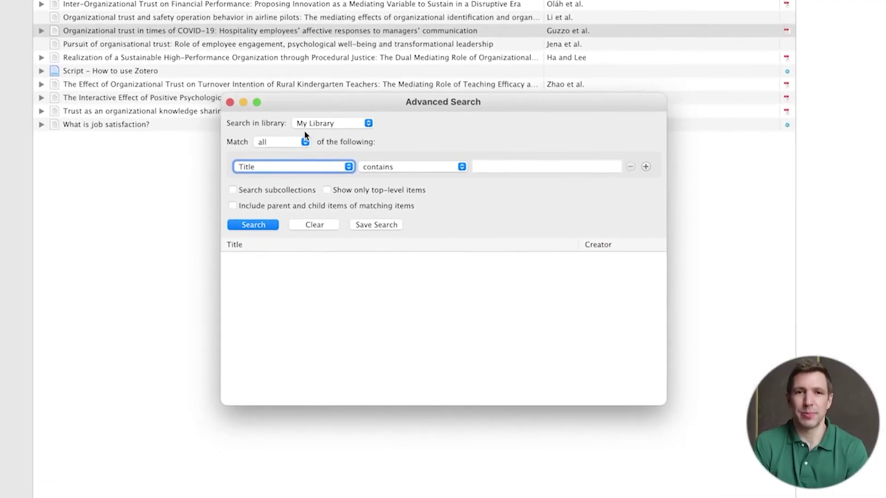
{"action": "left_click", "coordinate": [306, 126]}
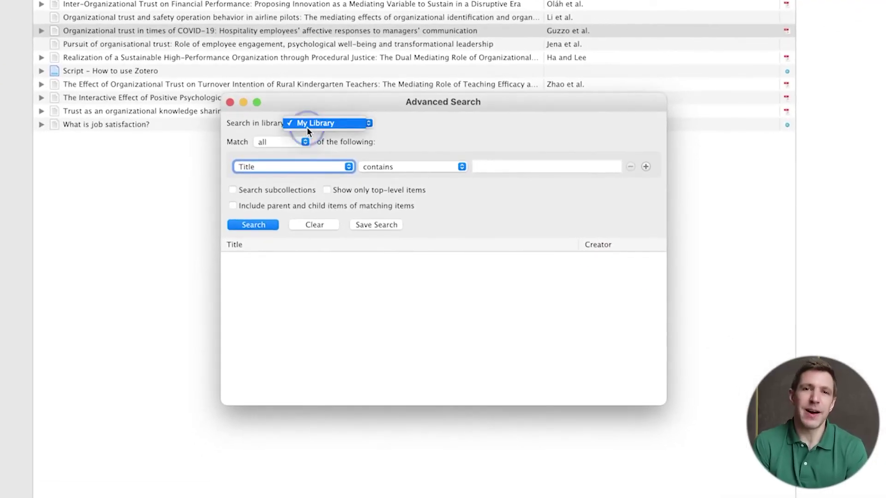
{"action": "left_click", "coordinate": [306, 126]}
{"action": "left_click", "coordinate": [292, 165]}
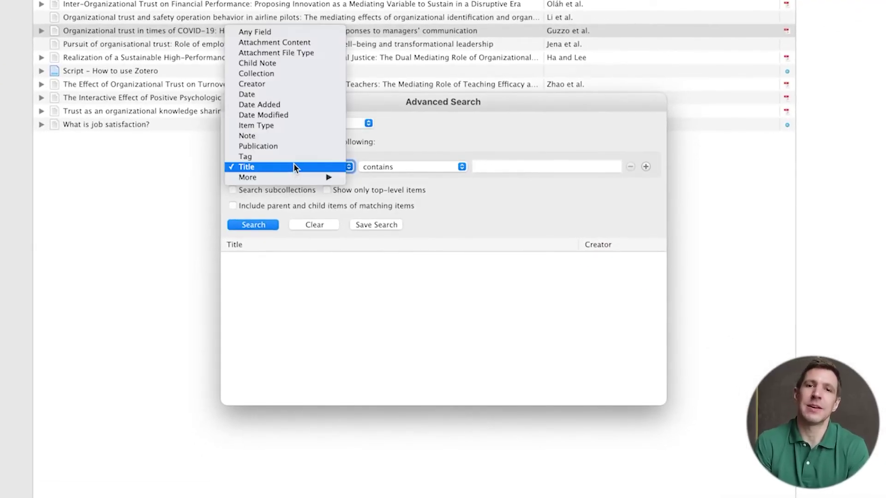
{"action": "left_click", "coordinate": [411, 169]}
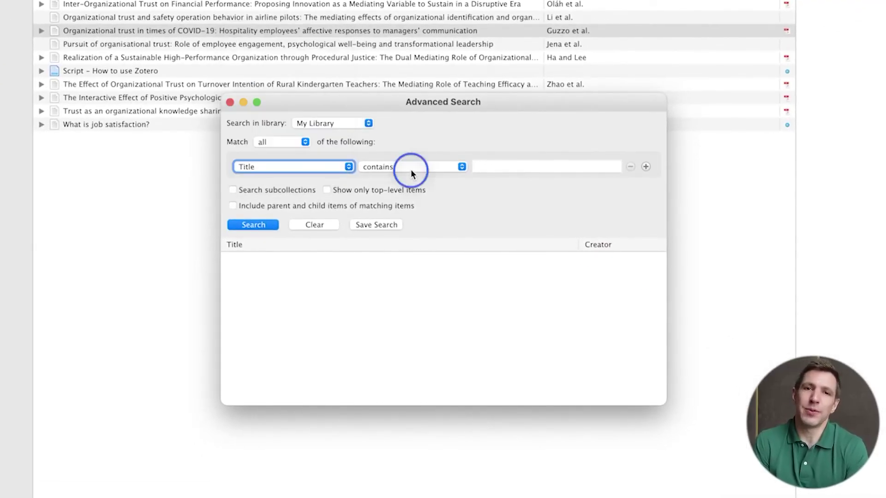
{"action": "left_click", "coordinate": [411, 167]}
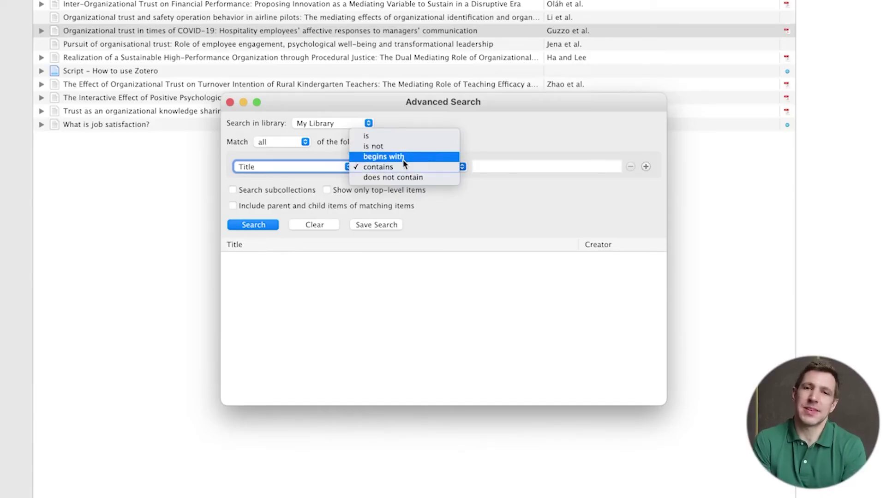
{"action": "left_click", "coordinate": [479, 211]}
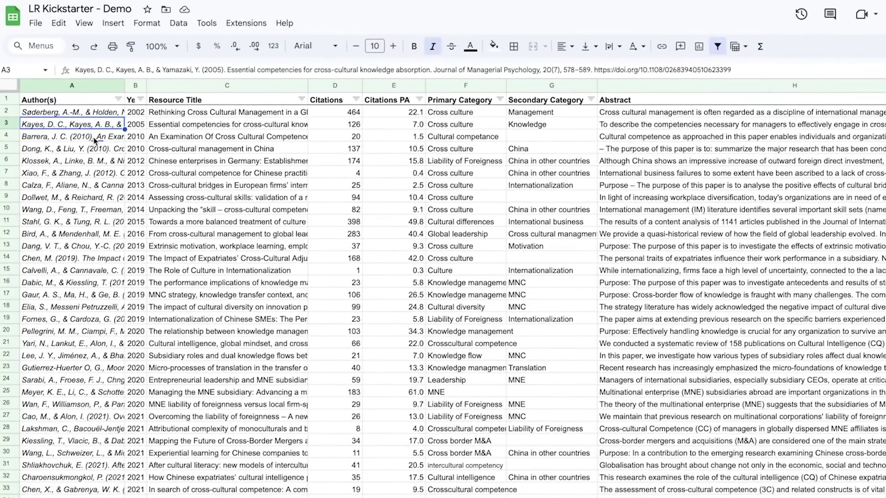
- Switch to the LR Kickstarter - Demo spreadsheet and examine its source entries and the filter options for Citations and Primary Category
{"action": "left_click", "coordinate": [91, 137]}
{"action": "left_click", "coordinate": [92, 161]}
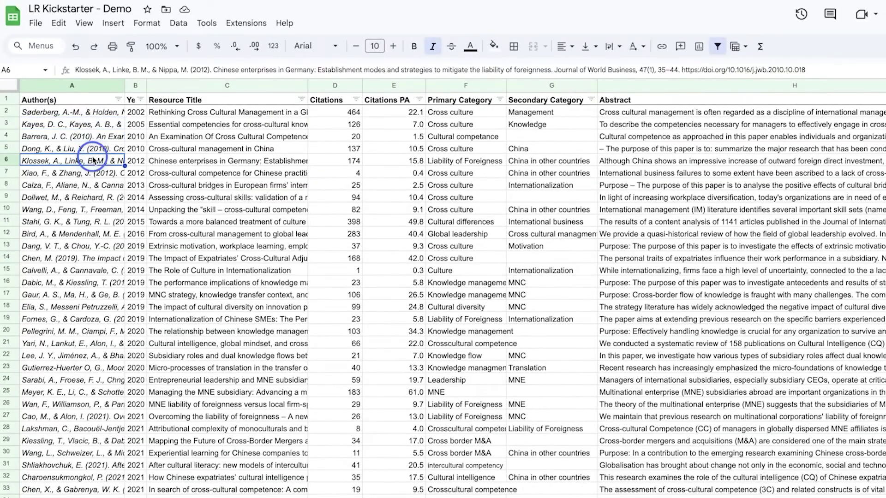
{"action": "left_click", "coordinate": [228, 173]}
{"action": "left_click", "coordinate": [357, 100]}
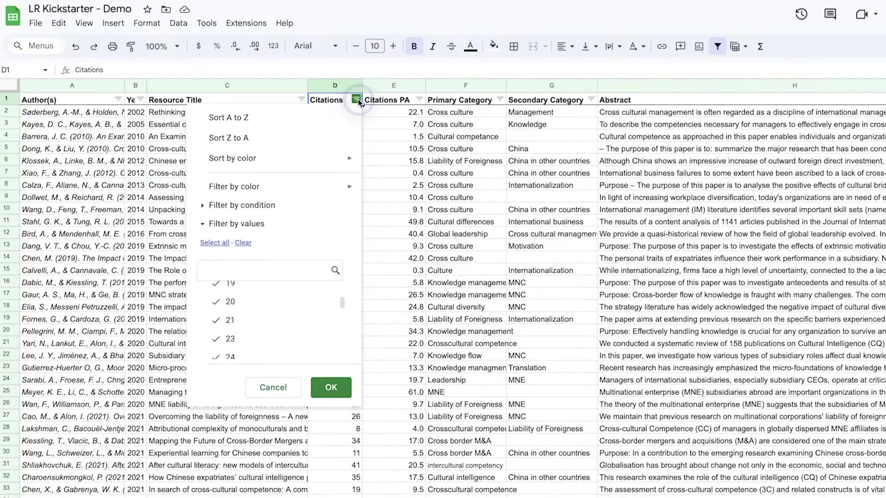
{"action": "left_click", "coordinate": [499, 100]}
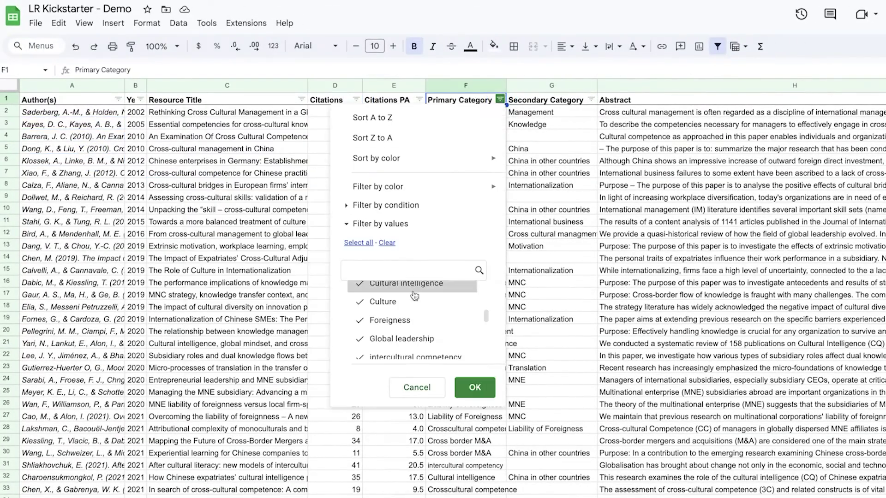
{"action": "scroll", "coordinate": [414, 304], "scroll_direction": "down", "scroll_amount": 5}
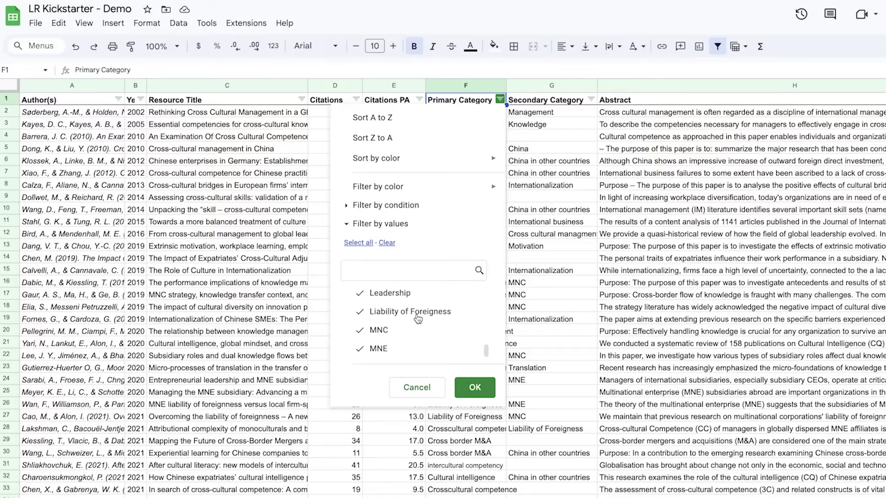
{"action": "scroll", "coordinate": [418, 319], "scroll_direction": "up", "scroll_amount": 5}
{"action": "left_click", "coordinate": [566, 123]}
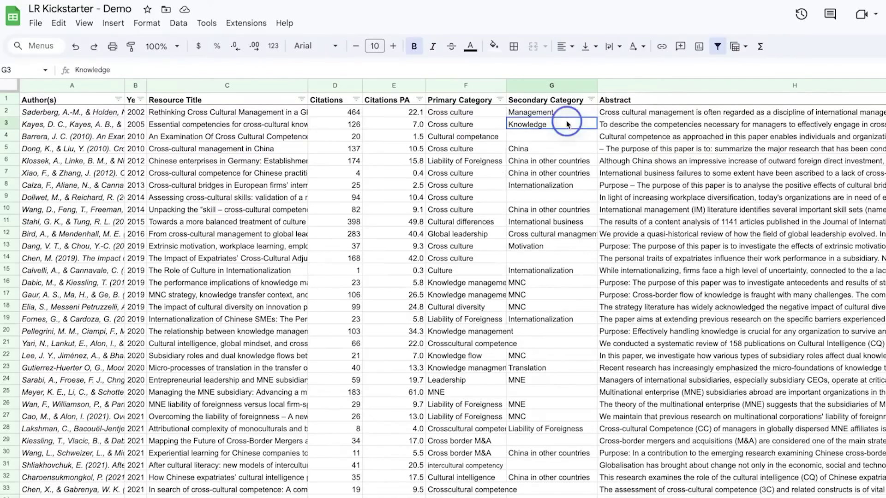
- Examine the filter options and listed values for the Secondary Category and Resource Title columns
{"action": "left_click", "coordinate": [591, 99]}
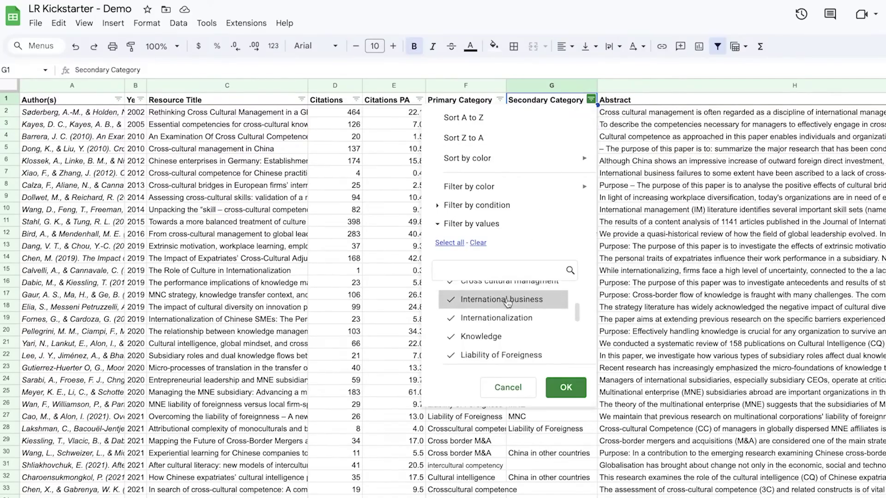
{"action": "scroll", "coordinate": [508, 302], "scroll_direction": "down", "scroll_amount": 3}
{"action": "scroll", "coordinate": [507, 302], "scroll_direction": "up", "scroll_amount": 6}
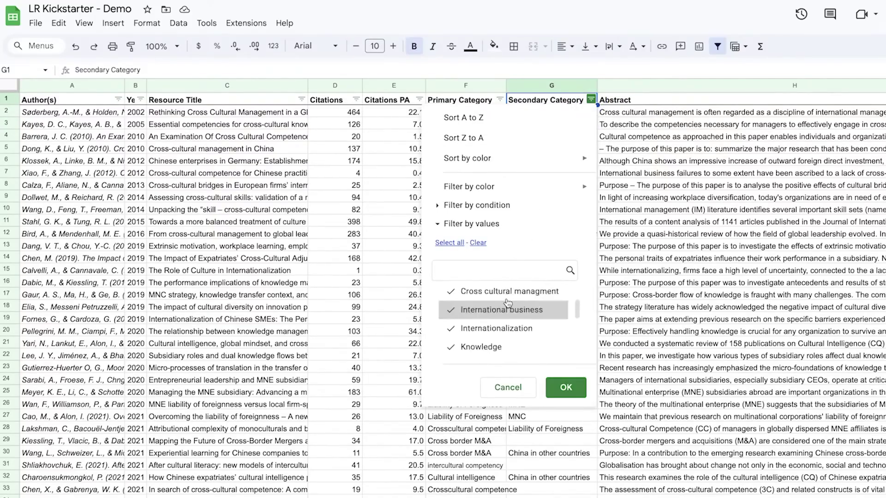
{"action": "left_click", "coordinate": [304, 235]}
{"action": "left_click", "coordinate": [301, 100]}
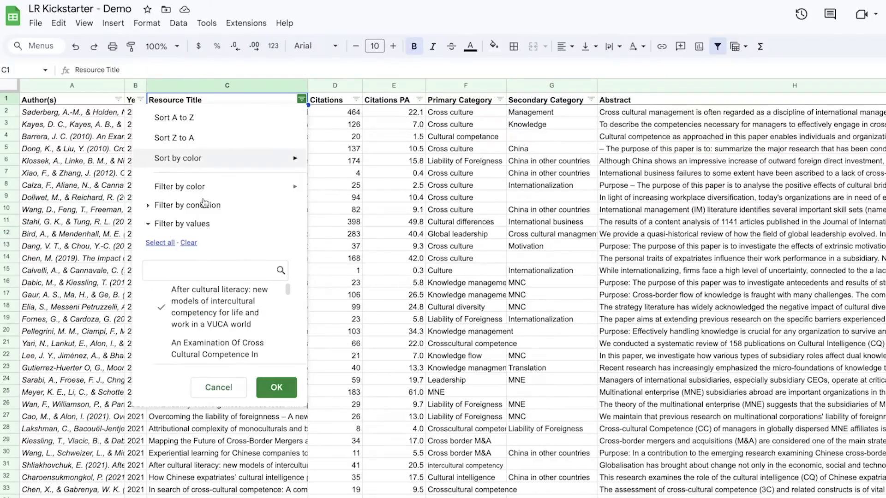
{"action": "left_click", "coordinate": [187, 268]}
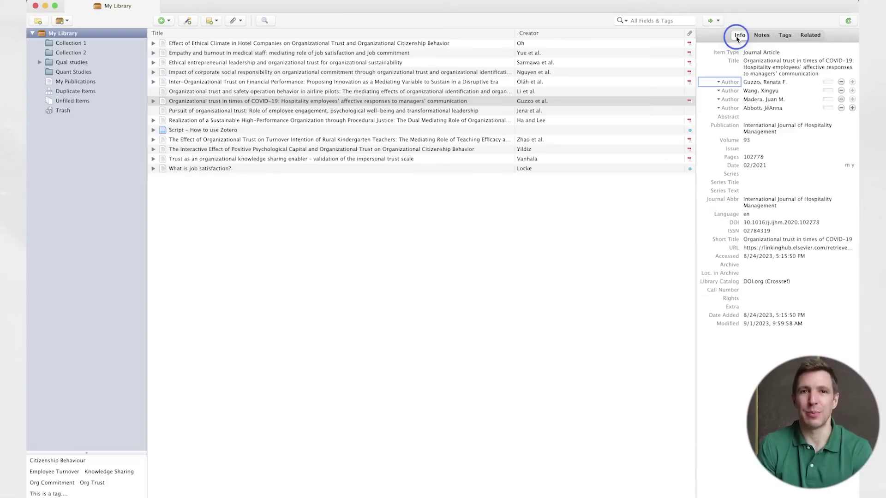
- Switch to Zotero and examine the item type, title and author fields of the "Empathy and burnout in medical staff" paper
{"action": "left_click", "coordinate": [261, 52]}
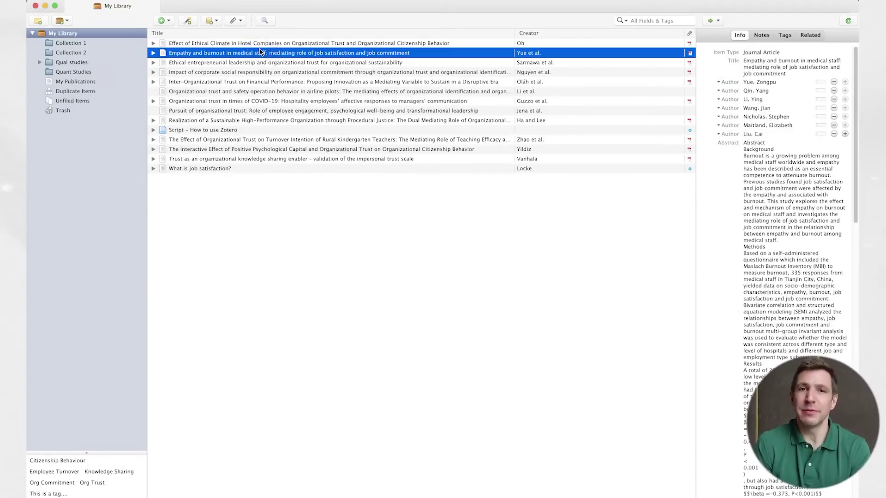
{"action": "left_click", "coordinate": [761, 53]}
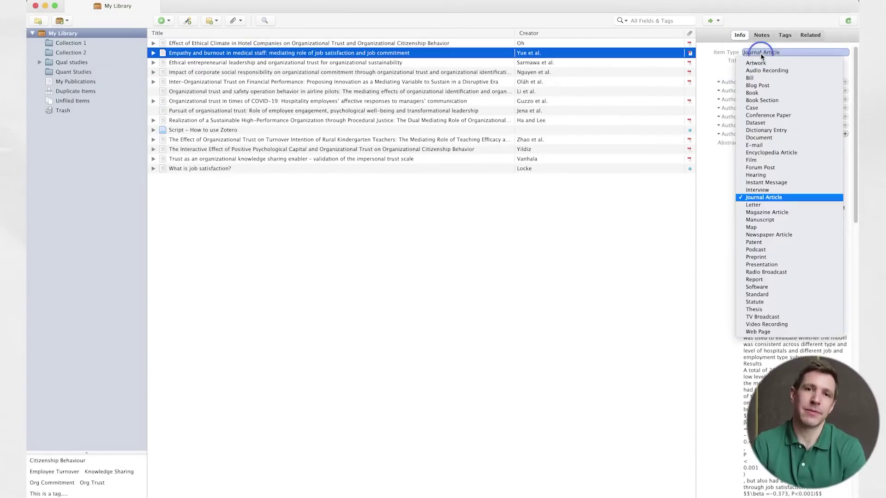
{"action": "left_click", "coordinate": [761, 61]}
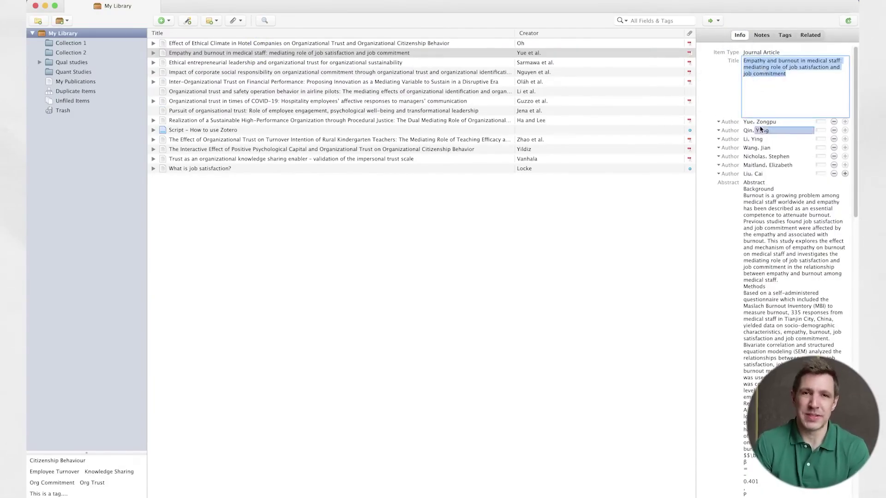
{"action": "left_click", "coordinate": [753, 147]}
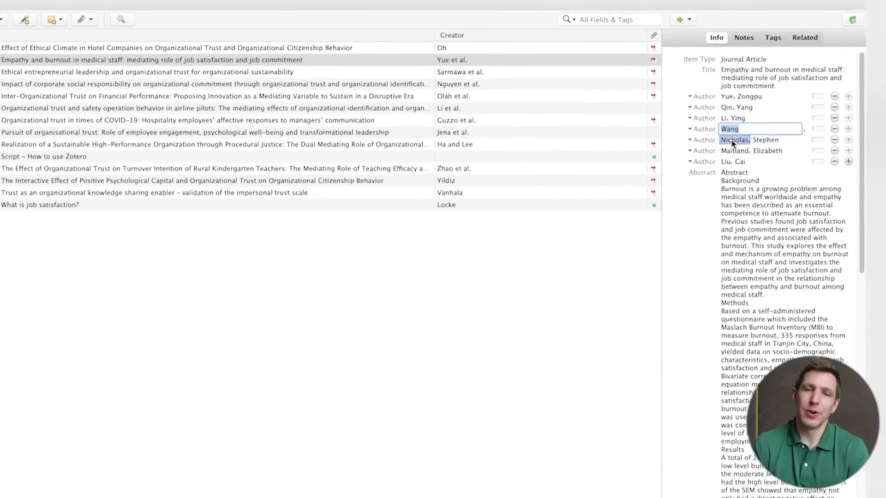
{"action": "left_click", "coordinate": [734, 140]}
{"action": "left_click", "coordinate": [735, 151]}
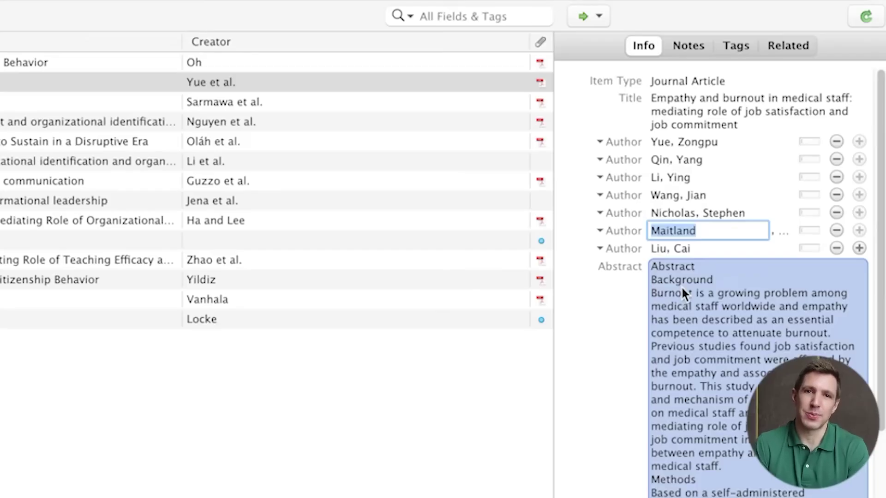
- Add a note reading "This is a note" to the "Empathy and burnout in medical staff" paper
{"action": "left_click", "coordinate": [695, 50]}
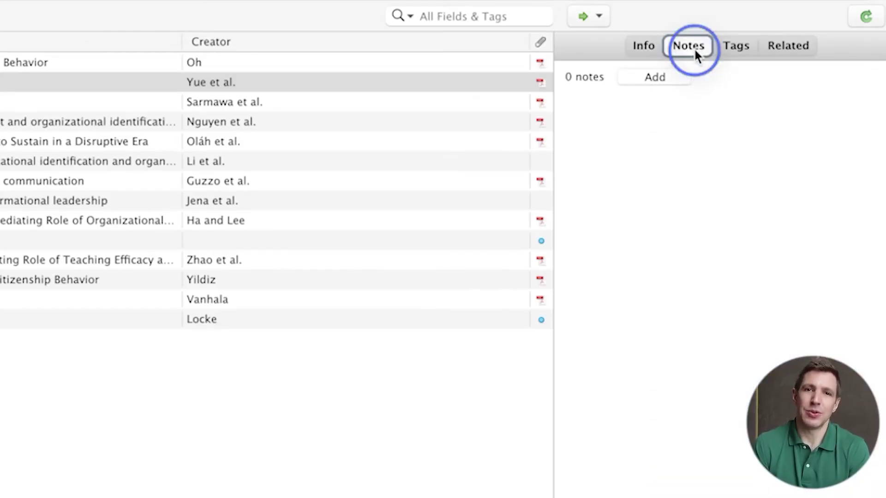
{"action": "left_click", "coordinate": [664, 79]}
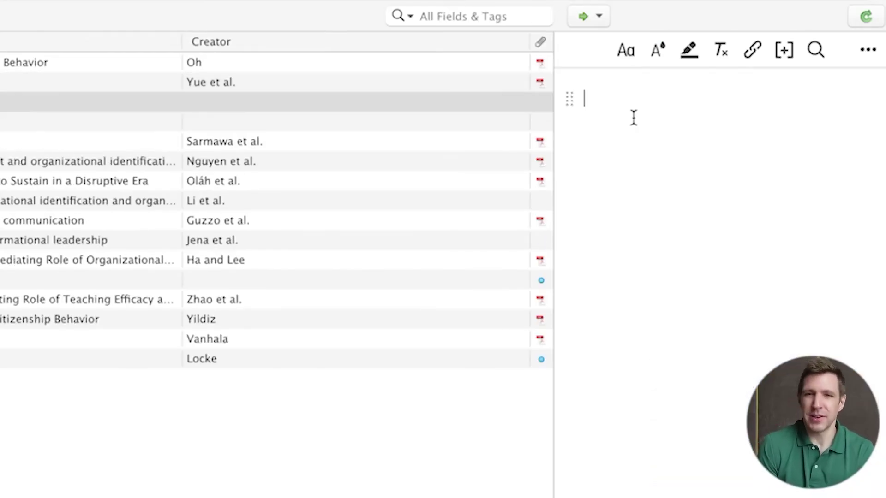
{"action": "type", "text": "This i"}
{"action": "type", "text": "s a note"}
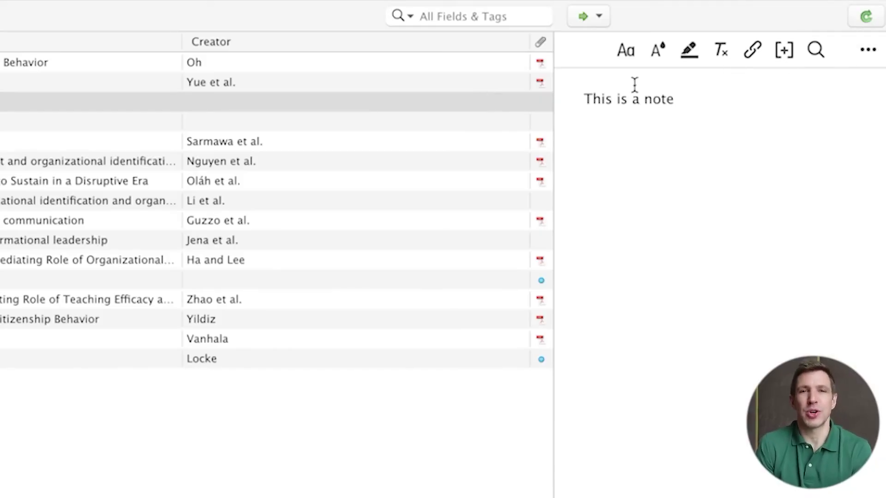
- Highlight the whole note text in orange, and view the link entry field without adding a link
{"action": "triple_click", "coordinate": [599, 99]}
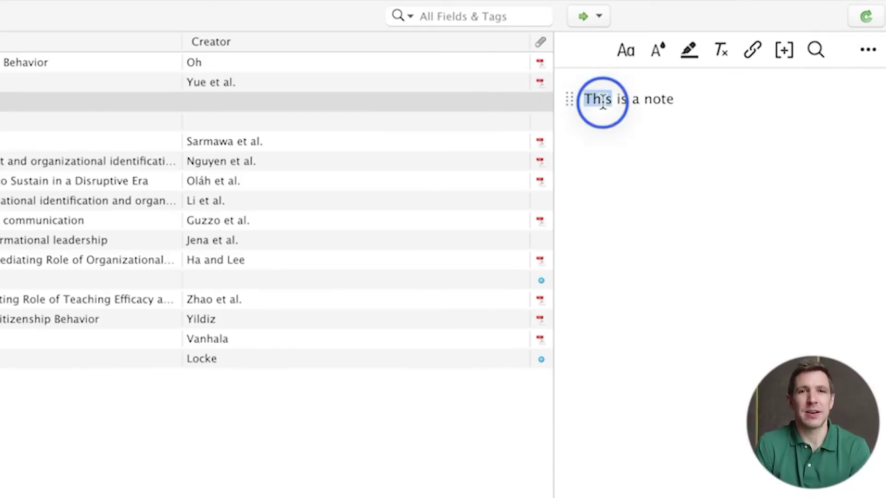
{"action": "left_click", "coordinate": [685, 50]}
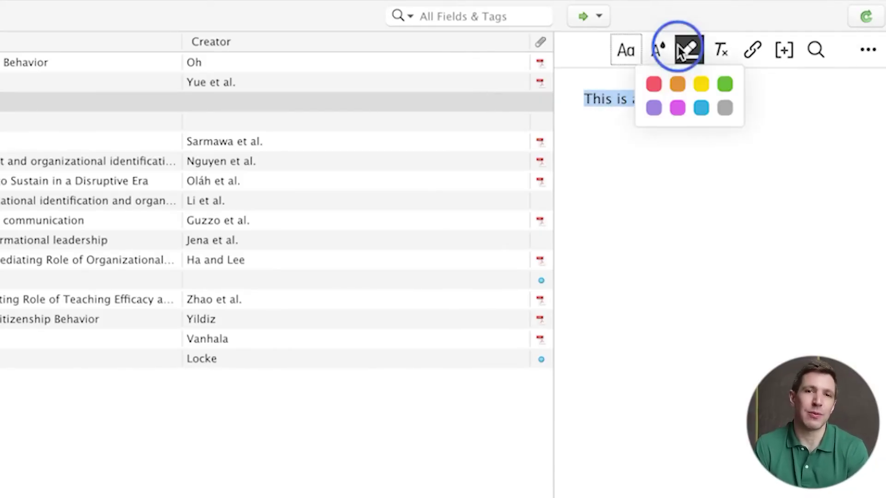
{"action": "left_click", "coordinate": [678, 87]}
{"action": "left_click", "coordinate": [752, 52]}
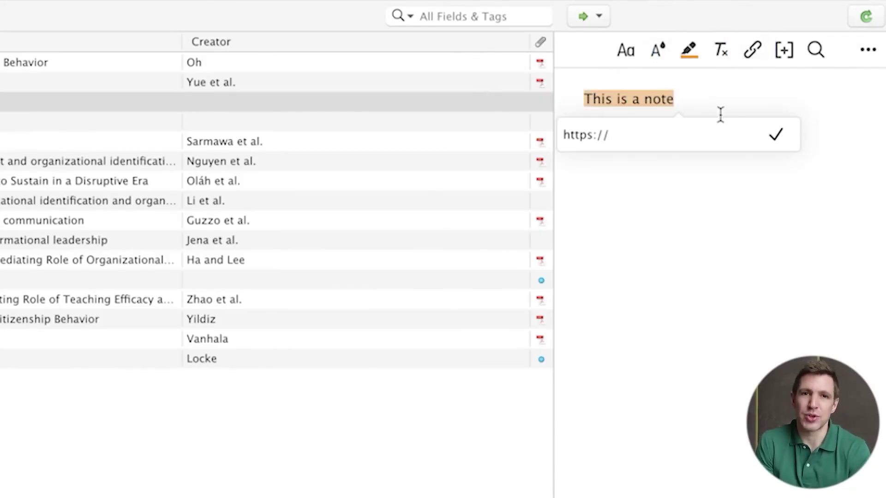
{"action": "left_click", "coordinate": [682, 199]}
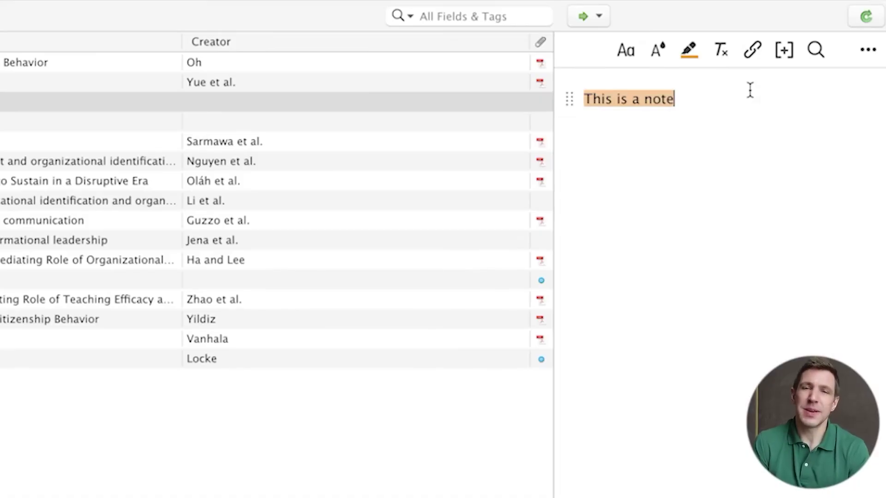
- Format the note text as Heading 2, and check the note's additional options
{"action": "left_click", "coordinate": [621, 48]}
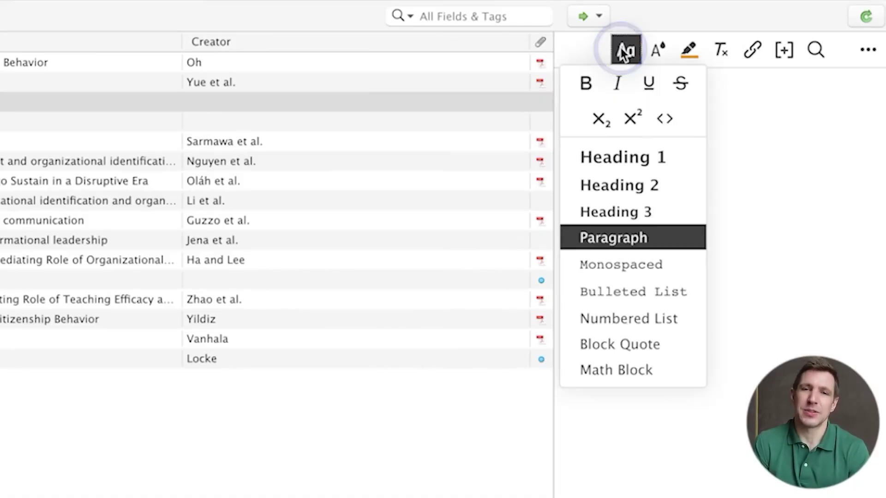
{"action": "left_click", "coordinate": [600, 178]}
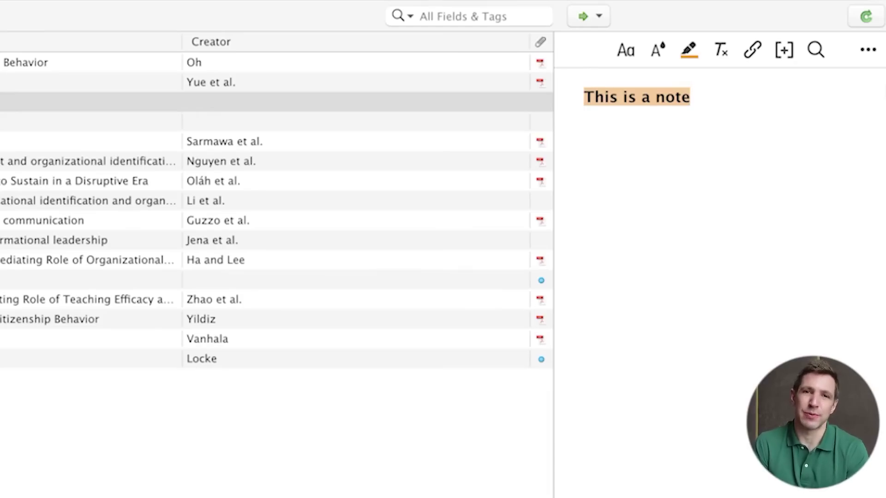
{"action": "left_click", "coordinate": [875, 59]}
{"action": "left_click", "coordinate": [829, 122]}
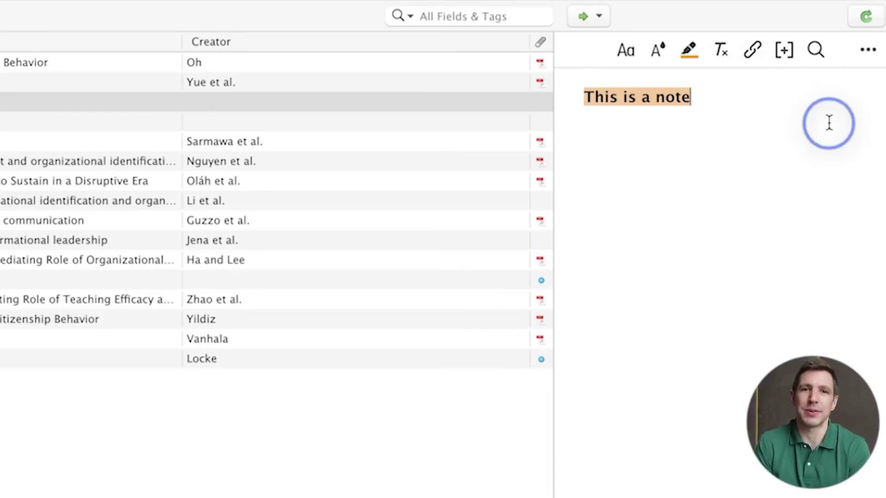
- Check the lookup options, and view the note nested under the "Empathy and burnout in medical staff" paper and the paper's notes list
{"action": "left_click", "coordinate": [596, 16]}
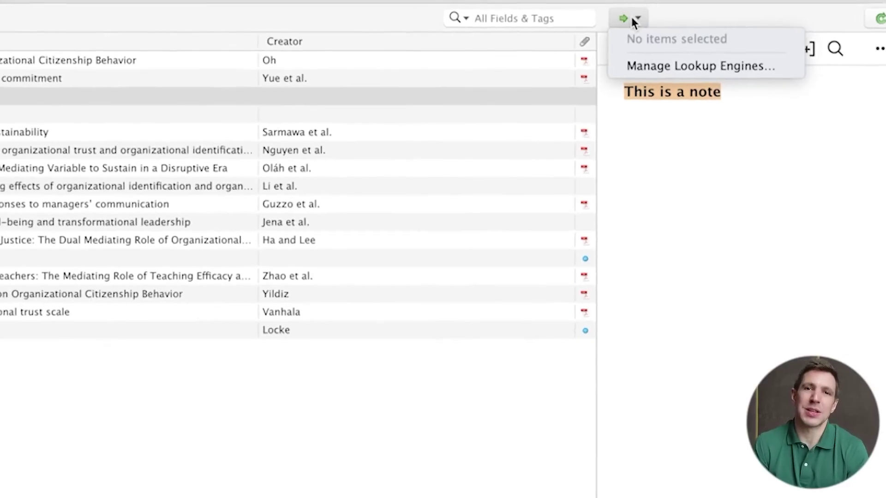
{"action": "left_click", "coordinate": [629, 113]}
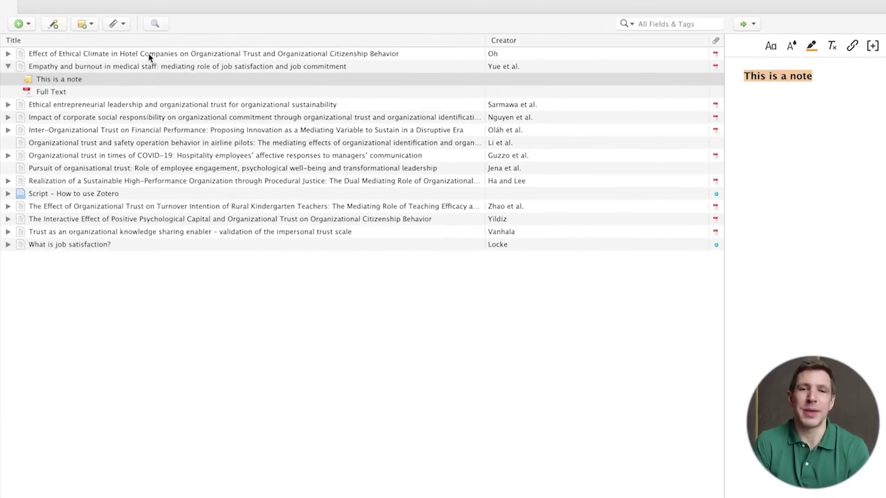
{"action": "left_click", "coordinate": [118, 71]}
{"action": "left_click", "coordinate": [117, 75]}
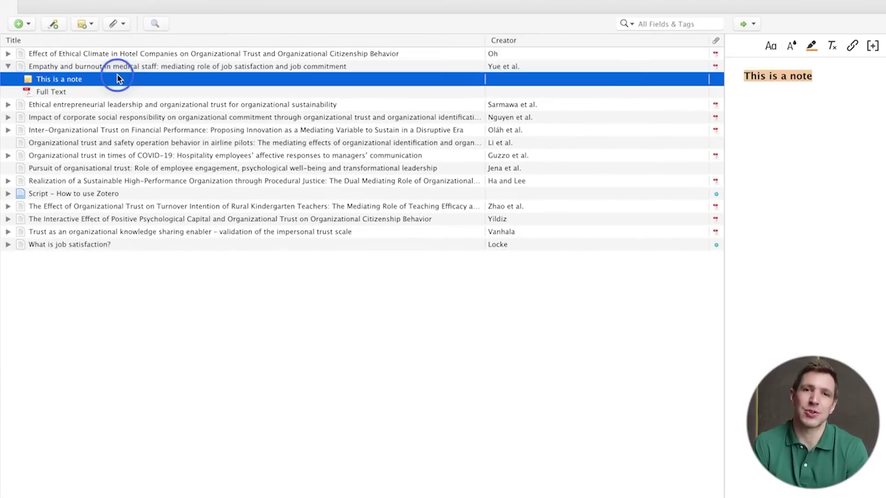
{"action": "left_click", "coordinate": [120, 67]}
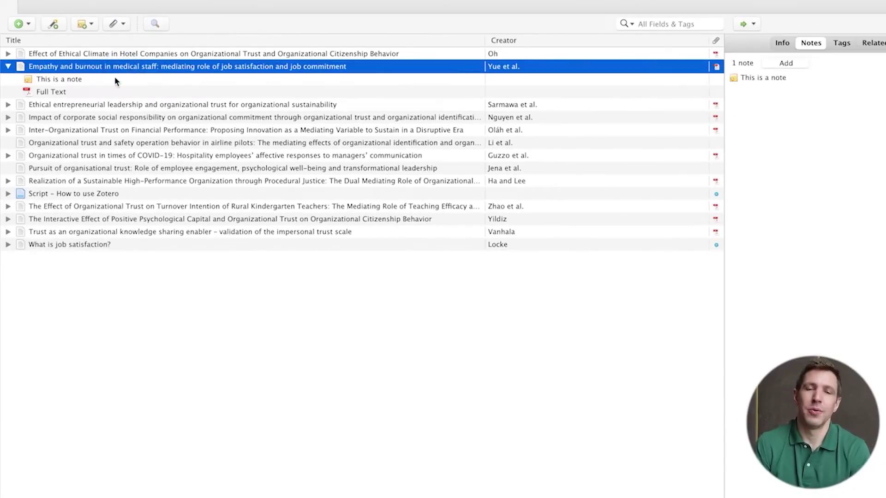
{"action": "left_click", "coordinate": [115, 80]}
{"action": "left_click", "coordinate": [120, 69]}
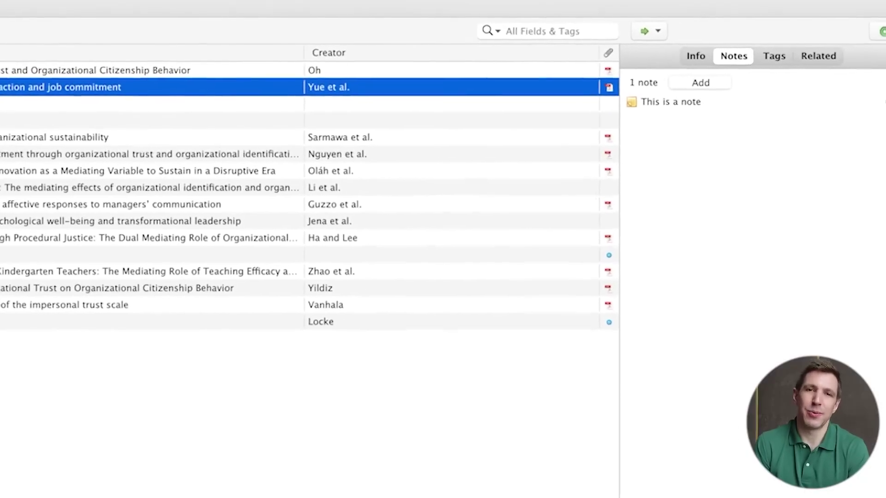
- Relate the "Empathy and burnout" paper to the four papers from "Ethical entrepreneurial leadership" through "Organizational trust and safety operation behavior"
{"action": "left_click", "coordinate": [760, 59]}
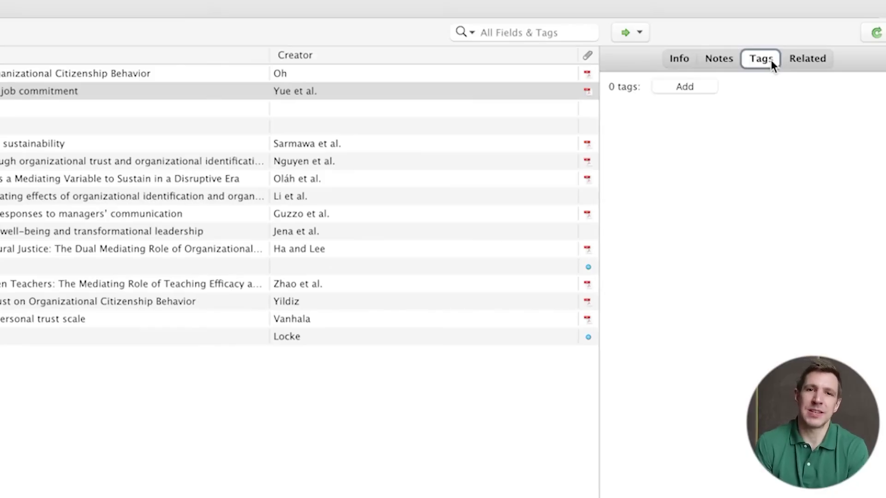
{"action": "left_click", "coordinate": [795, 60]}
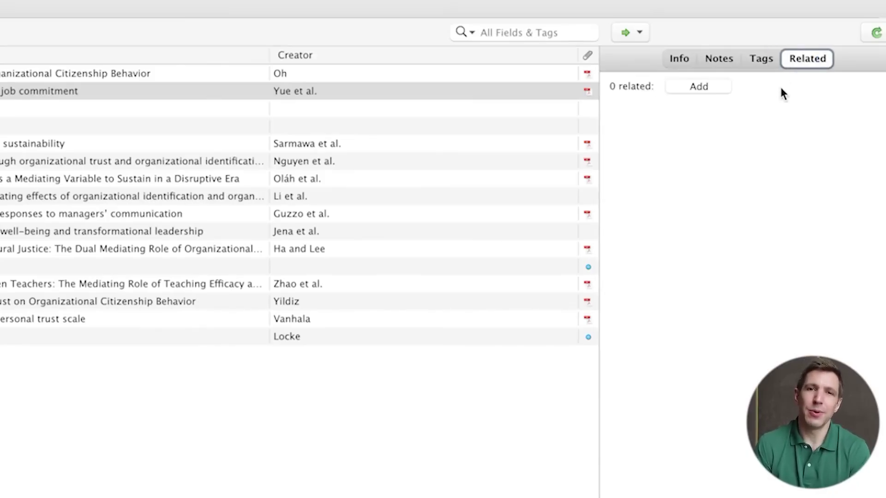
{"action": "left_click", "coordinate": [690, 89]}
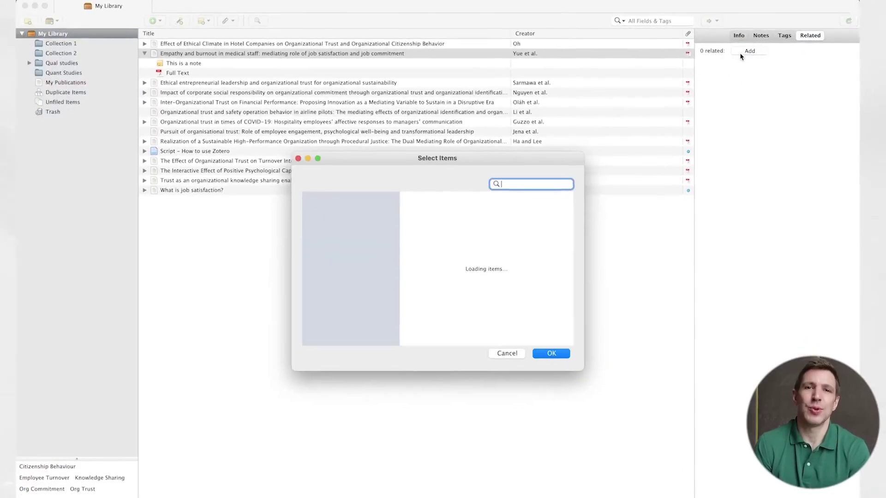
{"action": "left_click", "coordinate": [483, 214]}
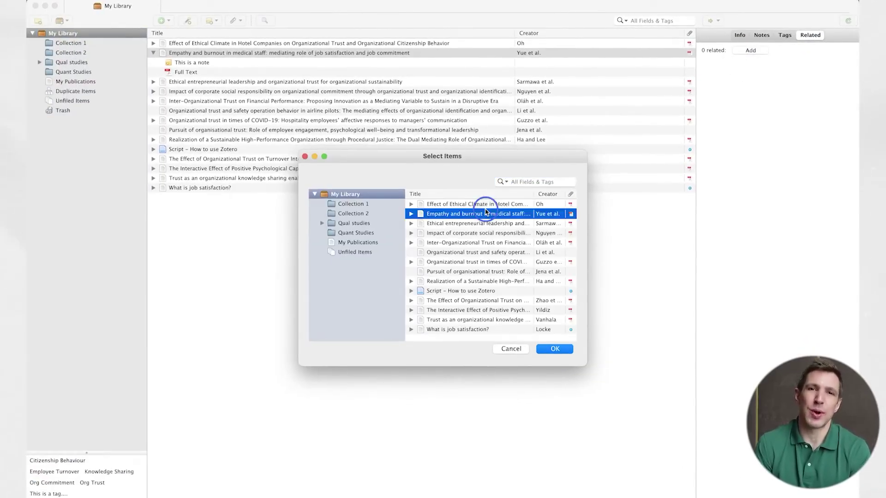
{"action": "left_click", "coordinate": [504, 252], "text": "shift"}
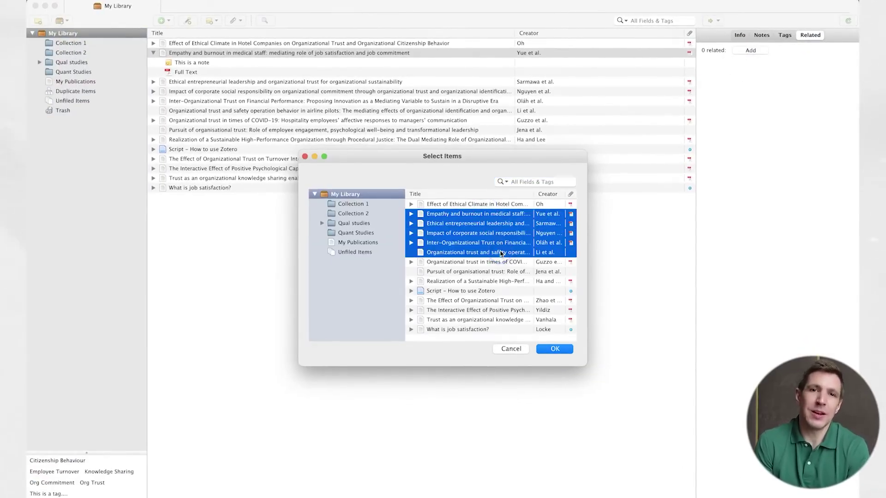
{"action": "left_click", "coordinate": [560, 348]}
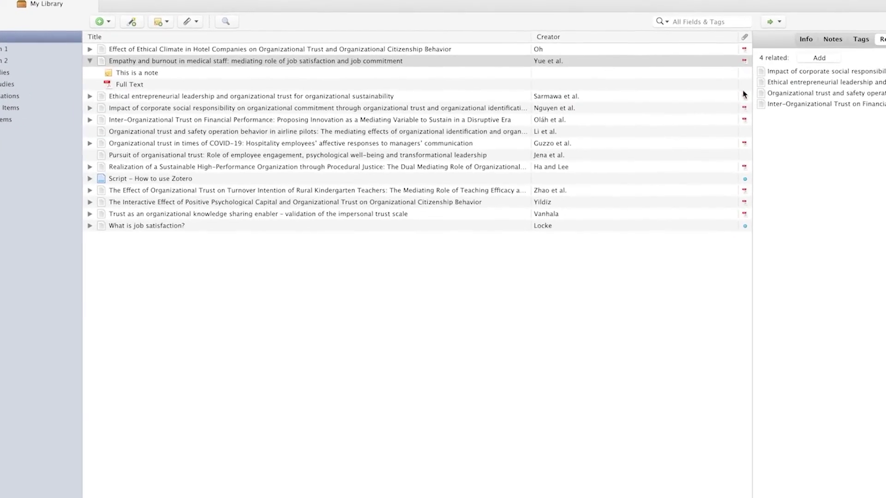
- Open the PDF attached to the "Inter-Organizational Trust on Financial Performance" paper and view its first page
{"action": "left_click", "coordinate": [690, 82]}
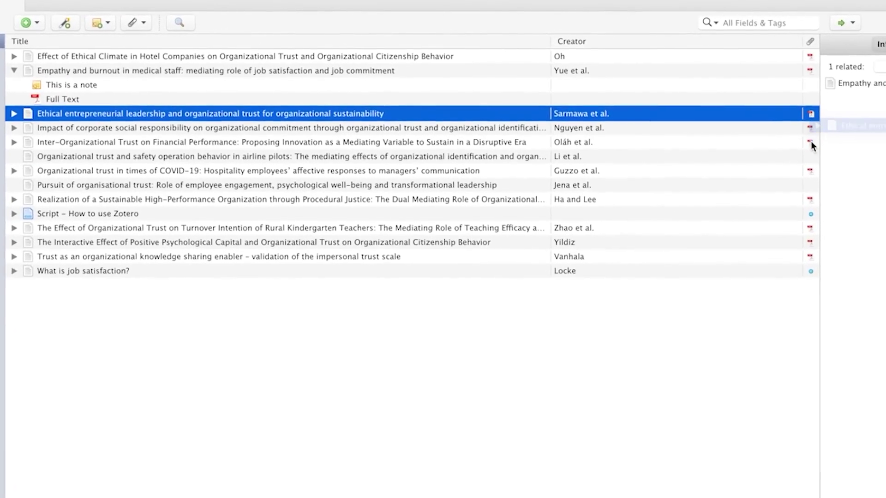
{"action": "left_click", "coordinate": [811, 143]}
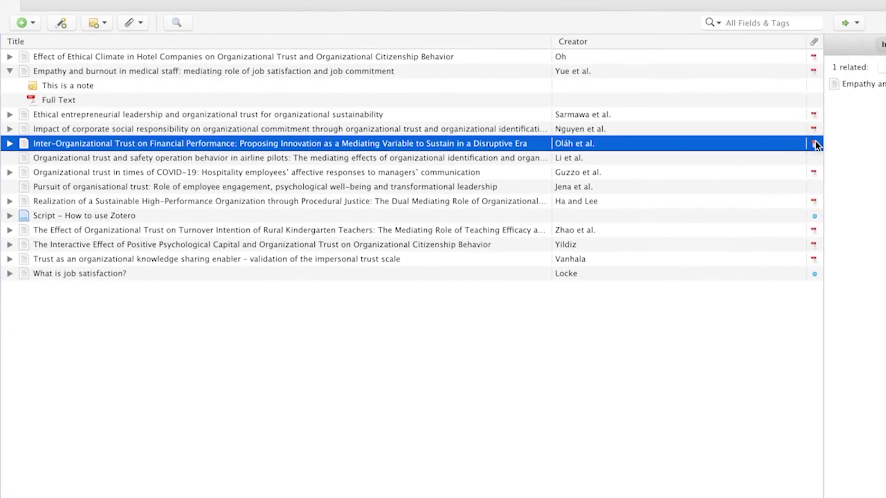
{"action": "left_click", "coordinate": [812, 171]}
{"action": "left_click", "coordinate": [815, 143]}
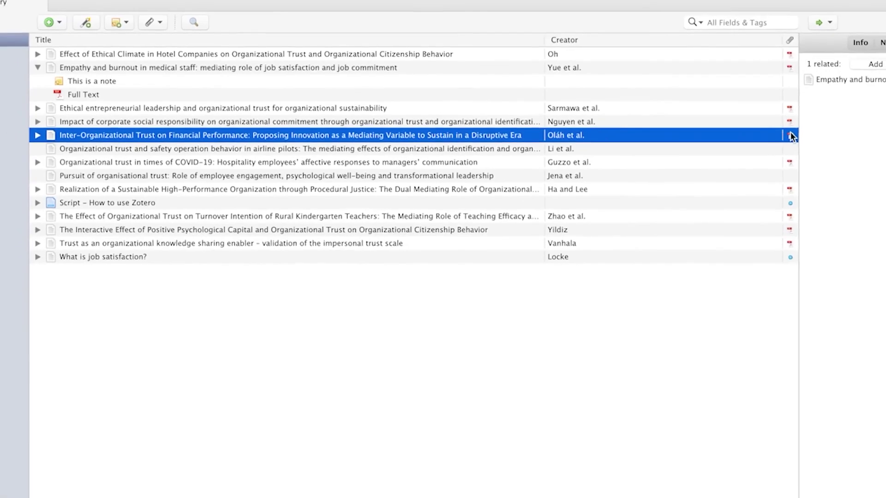
{"action": "left_click", "coordinate": [815, 143]}
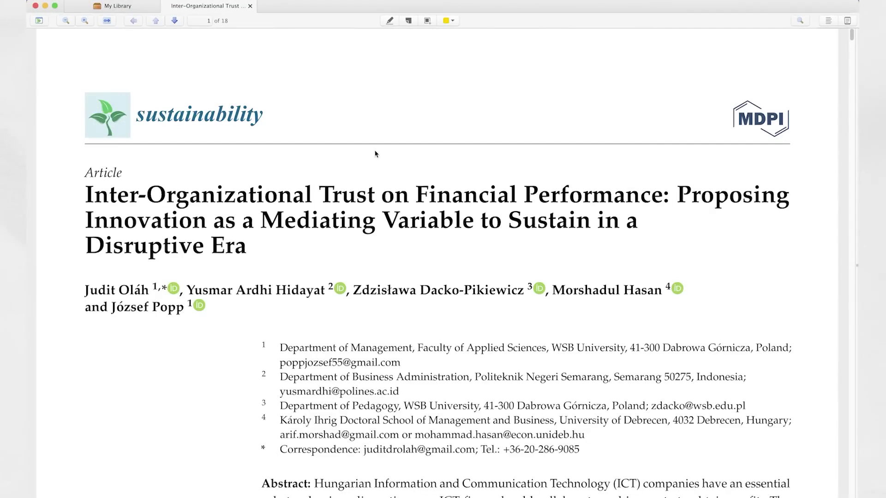
{"action": "scroll", "coordinate": [375, 163], "scroll_direction": "down", "scroll_amount": 3}
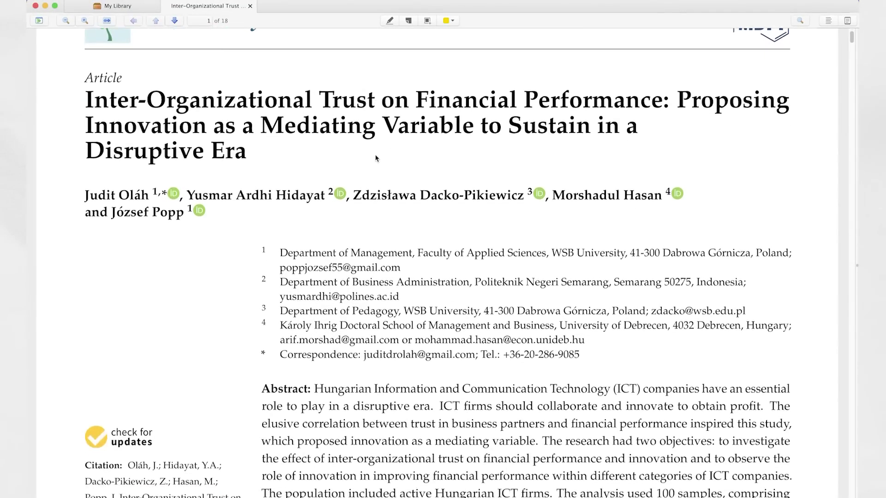
- Highlight three passages in yellow in the Introduction: its opening sentence, the other-industries sentence, and the 2020 increase and revenue growth sentences
{"action": "scroll", "coordinate": [376, 159], "scroll_direction": "down", "scroll_amount": 10}
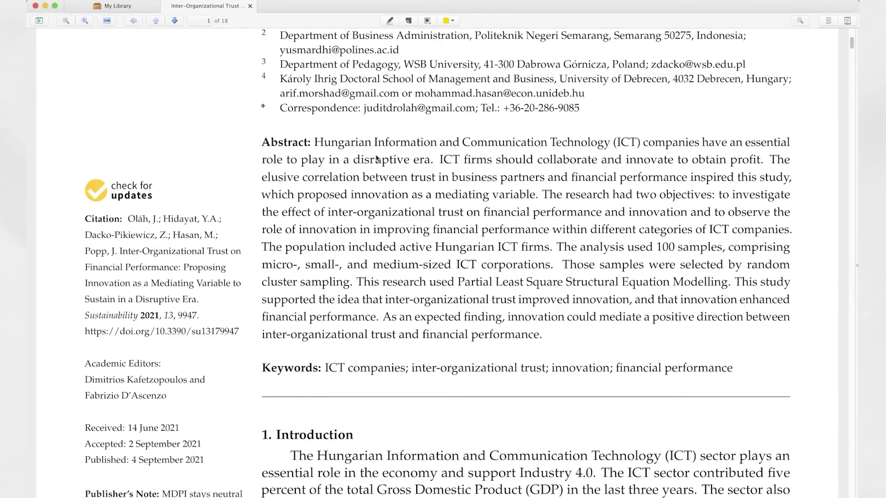
{"action": "scroll", "coordinate": [376, 158], "scroll_direction": "down", "scroll_amount": 2}
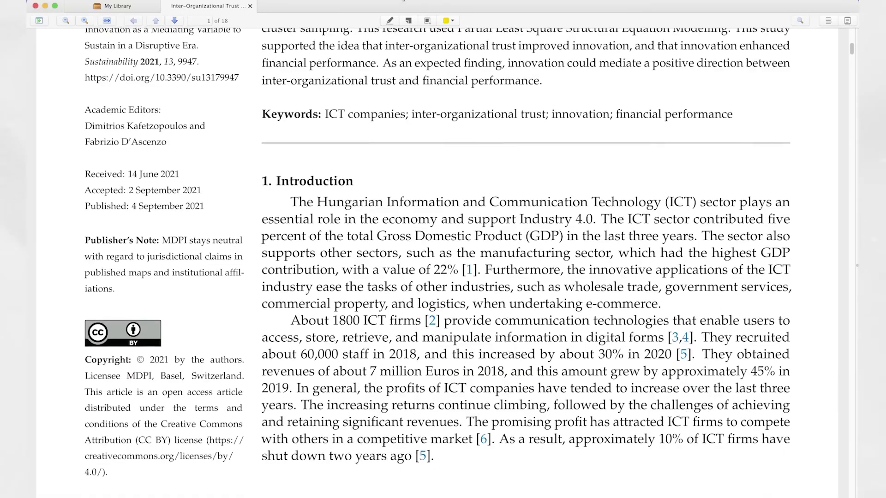
{"action": "left_click", "coordinate": [390, 21]}
{"action": "left_click_drag", "start_coordinate": [337, 200], "coordinate": [530, 221]}
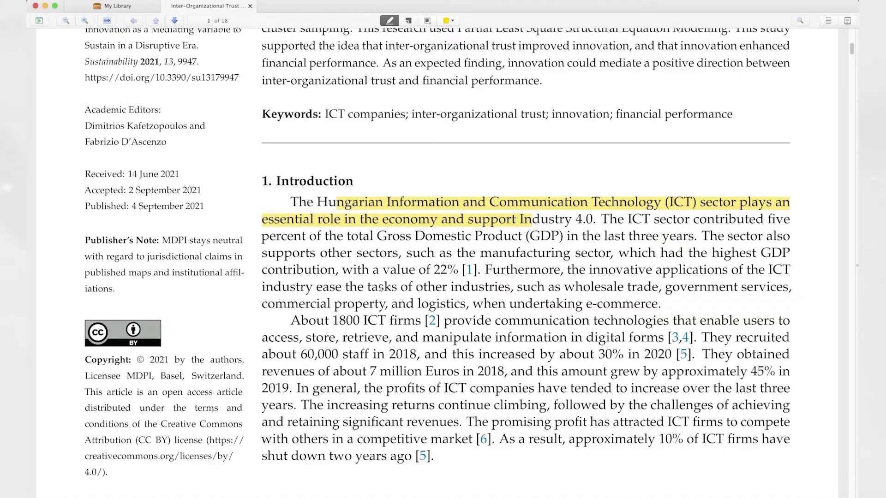
{"action": "left_click_drag", "start_coordinate": [381, 287], "coordinate": [556, 304]}
{"action": "left_click_drag", "start_coordinate": [438, 354], "coordinate": [571, 390]}
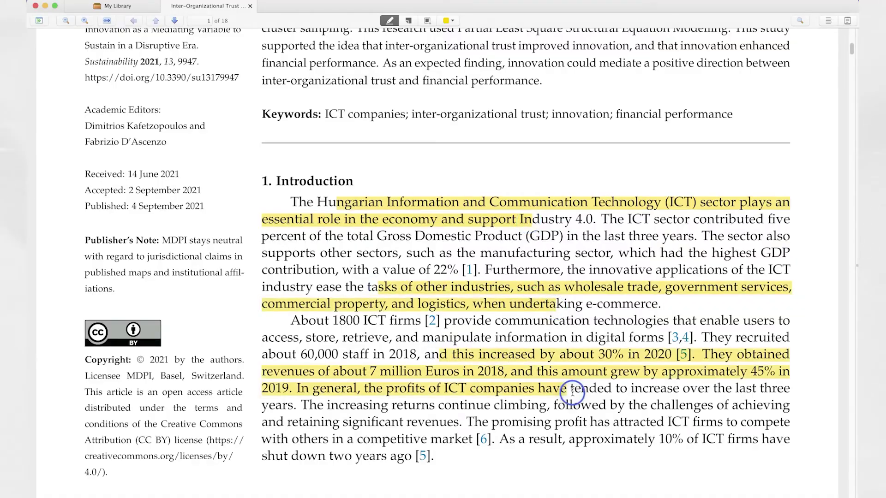
- Place a note with the comment "Sticky note" in the Introduction's first paragraph, and select an image area around the second paragraph's last lines
{"action": "left_click", "coordinate": [409, 20]}
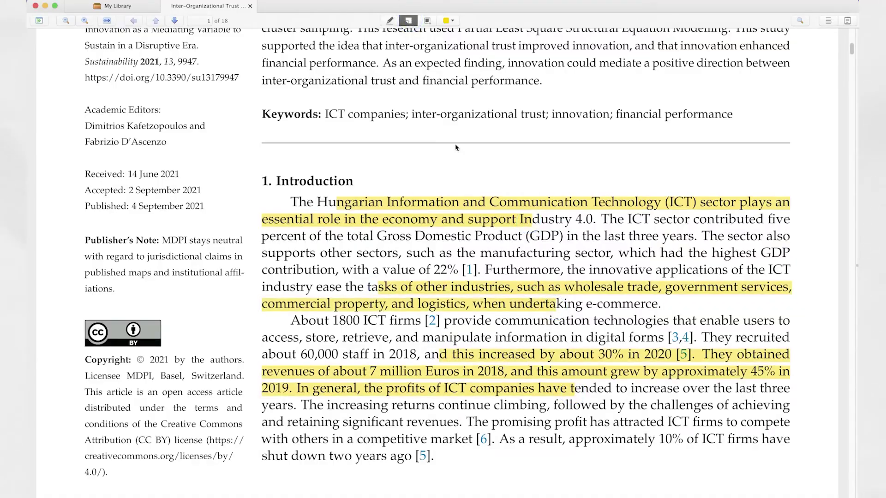
{"action": "left_click", "coordinate": [510, 251]}
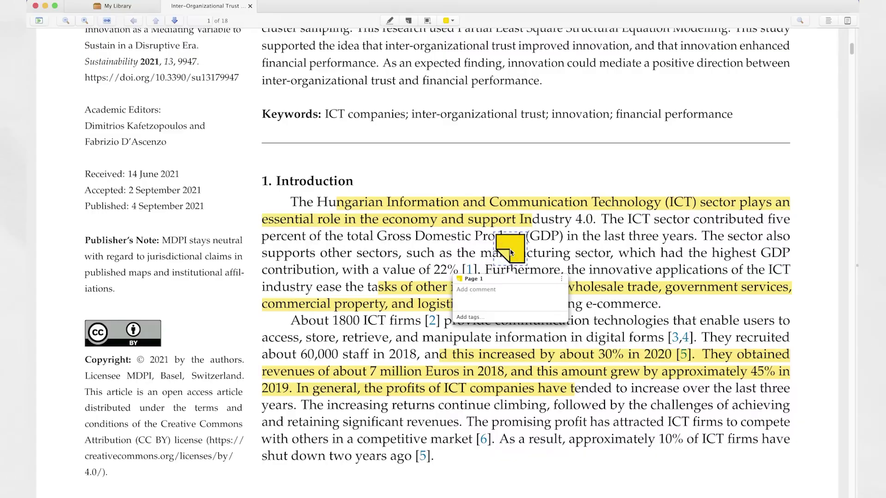
{"action": "type", "text": "Sticky note"}
{"action": "left_click", "coordinate": [403, 32]}
{"action": "left_click", "coordinate": [427, 20]}
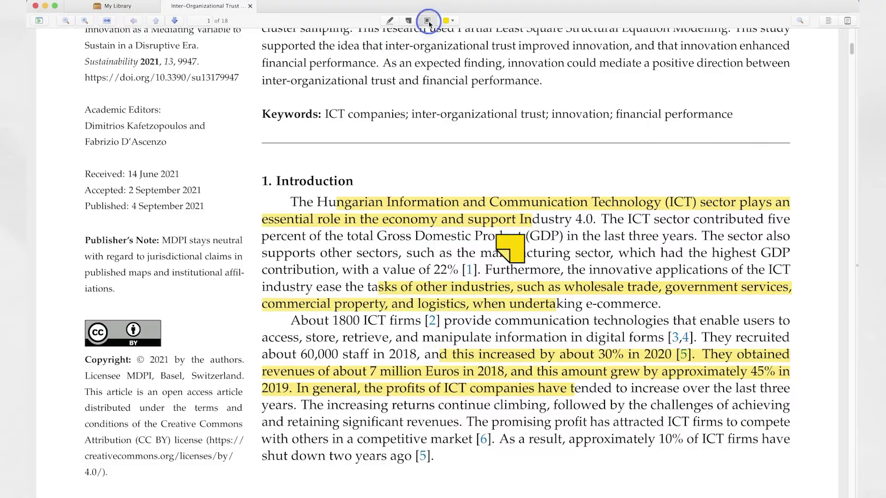
{"action": "left_click_drag", "start_coordinate": [407, 425], "coordinate": [750, 475]}
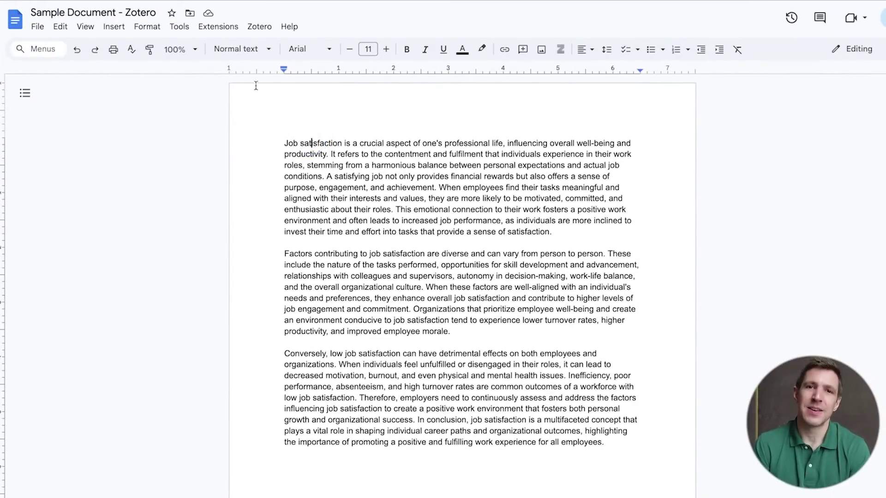
- Switch to the "Sample Document - Zotero" file in Google Docs and view the available Zotero commands
{"action": "left_click", "coordinate": [259, 27]}
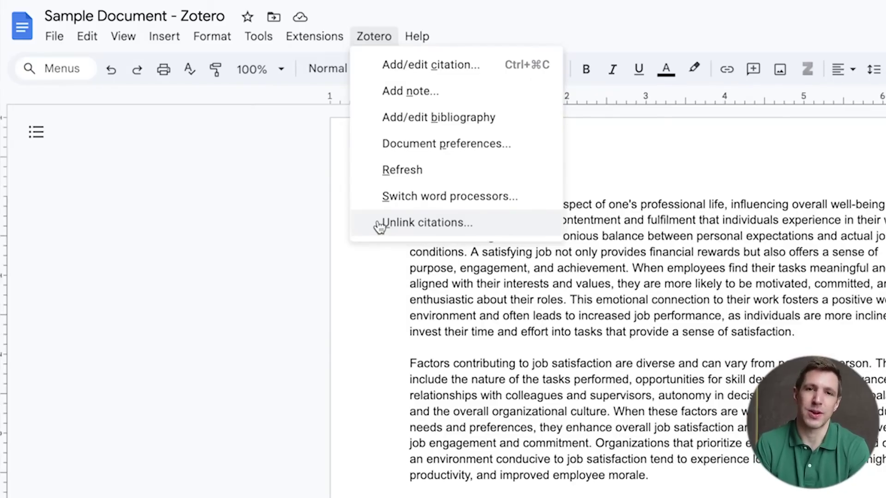
{"action": "left_click", "coordinate": [632, 233]}
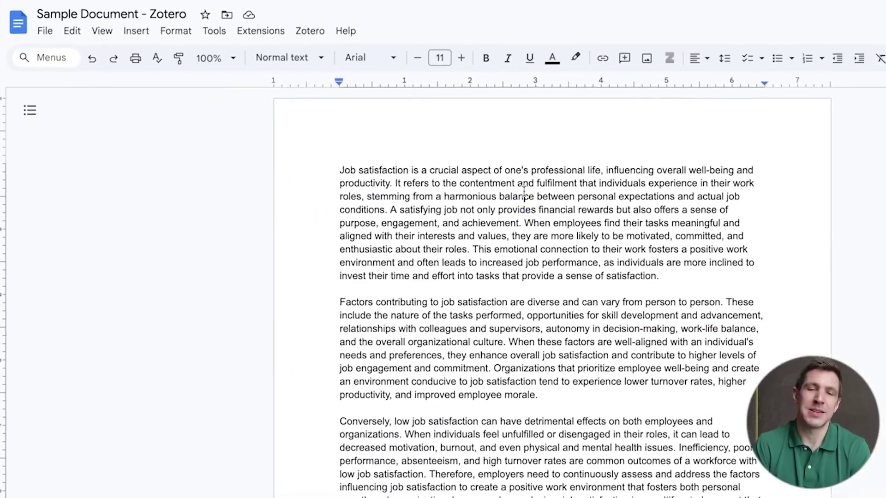
{"action": "left_click", "coordinate": [438, 165]}
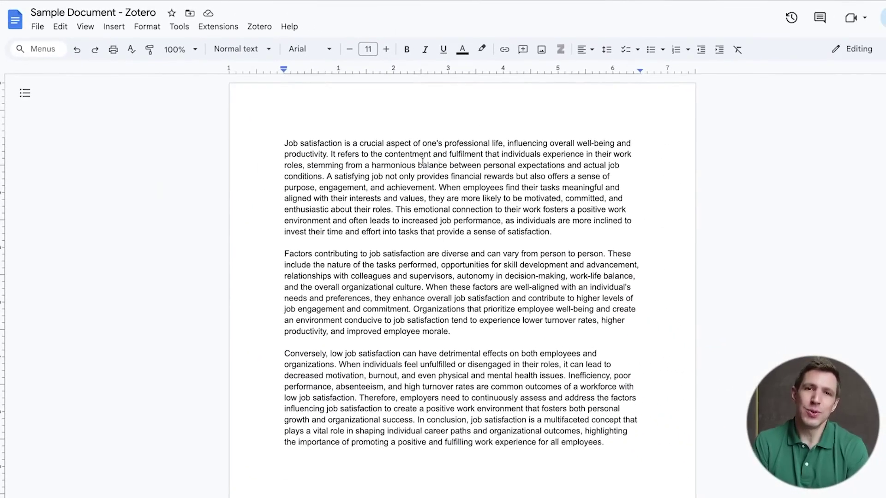
- Cite "What is job satisfaction?" after "conditions" in the first paragraph, with Elsevier - Harvard (with titles) as the document's citation style
{"action": "left_click", "coordinate": [323, 174]}
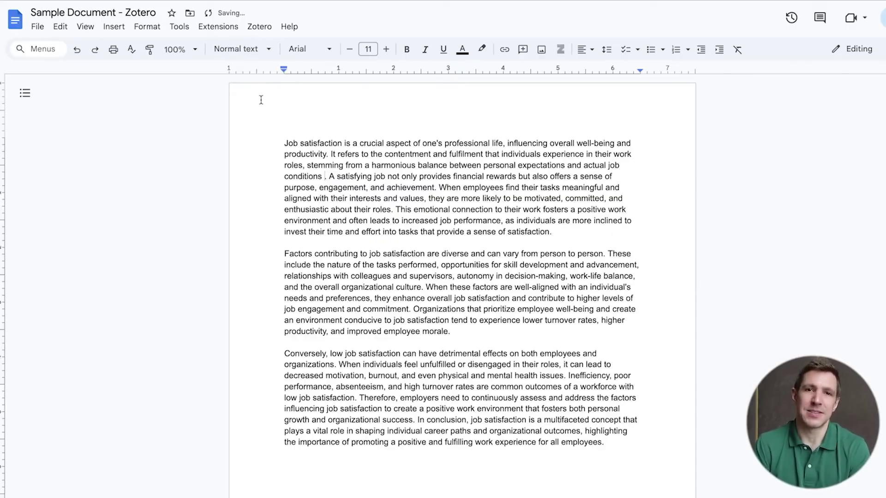
{"action": "left_click", "coordinate": [260, 26]}
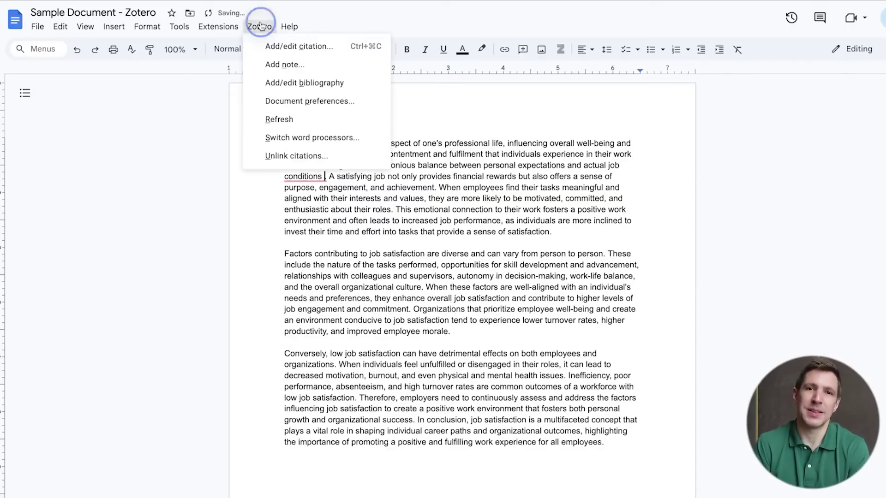
{"action": "left_click", "coordinate": [271, 46]}
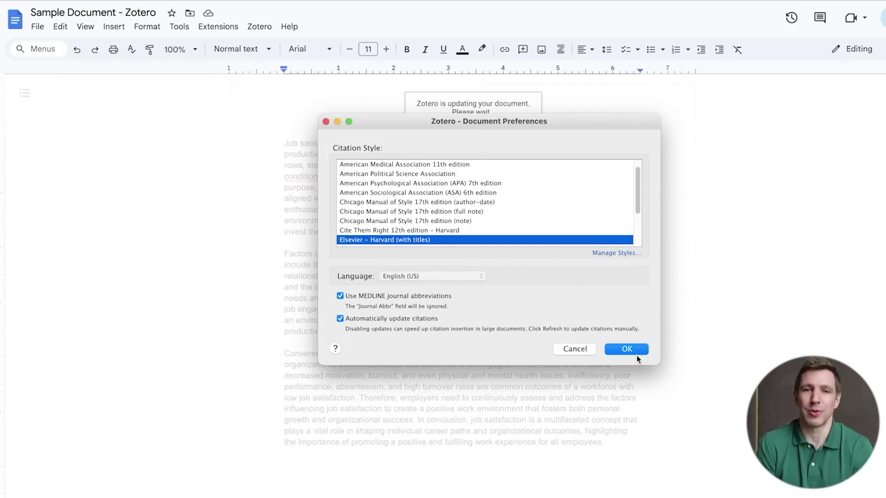
{"action": "left_click", "coordinate": [635, 353]}
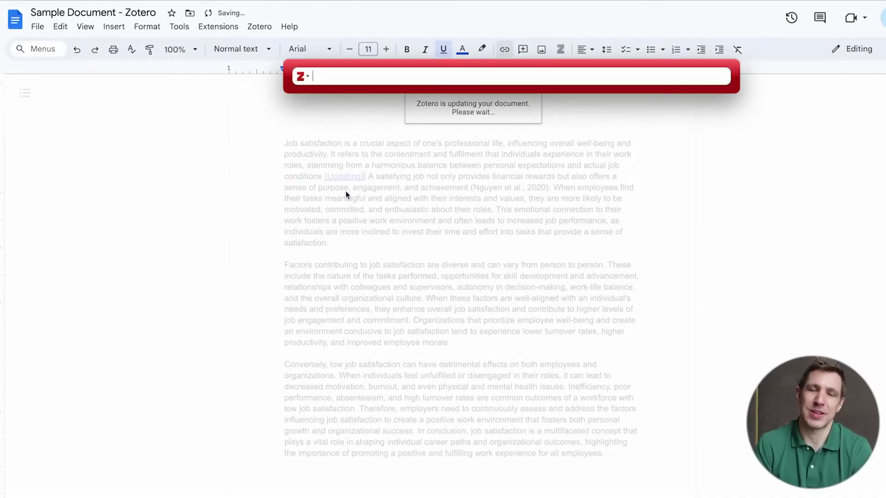
{"action": "type", "text": "locke"}
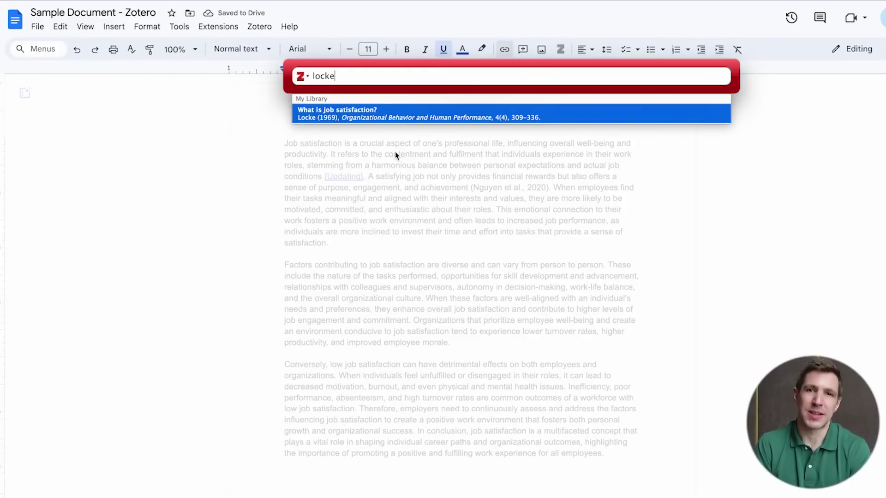
{"action": "key", "text": "Return"}
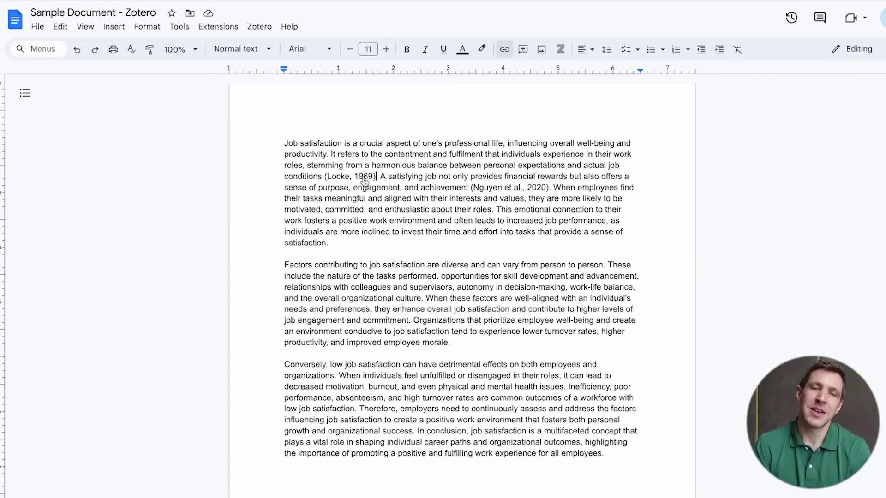
- Add the "Empathy and burnout in medical staff" and "The Effect of Organizational Trust on Turnover Intention" papers to the 1969 citation
{"action": "key", "text": "ctrl+alt+c"}
{"action": "type", "text": "yue"}
{"action": "key", "text": "Return"}
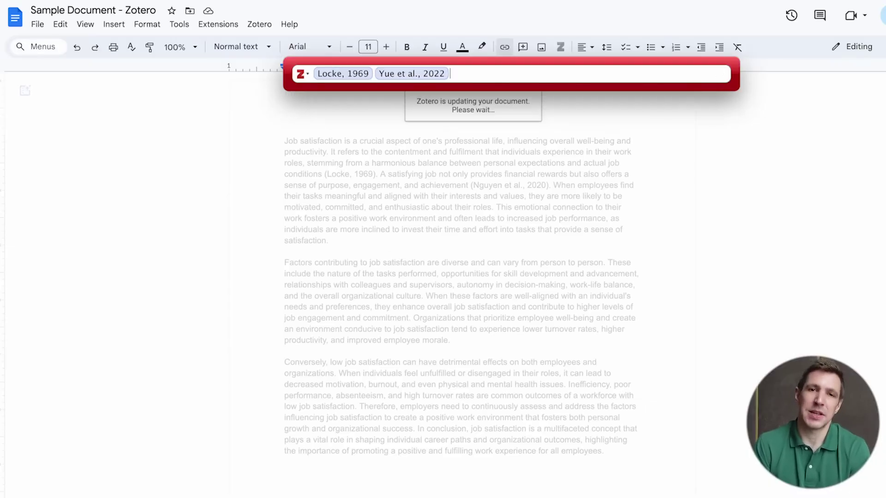
{"action": "type", "text": "zhao"}
{"action": "key", "text": "Return"}
{"action": "key", "text": "Return"}
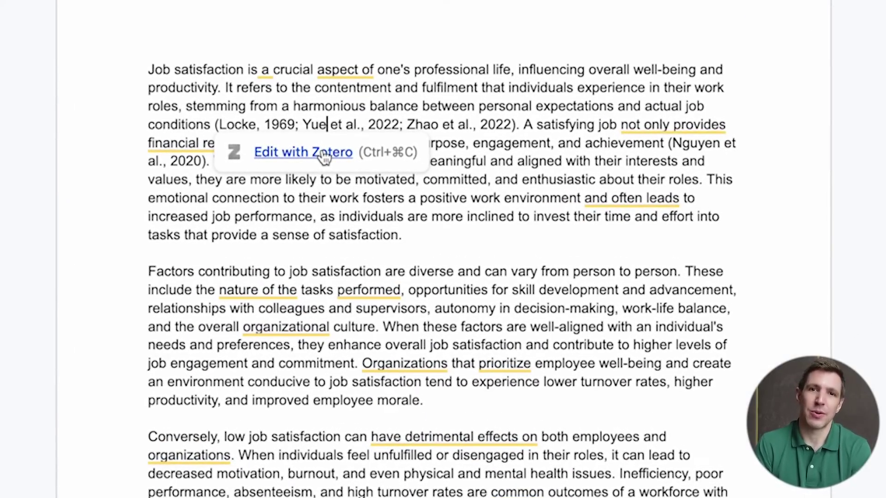
{"action": "left_click", "coordinate": [323, 154]}
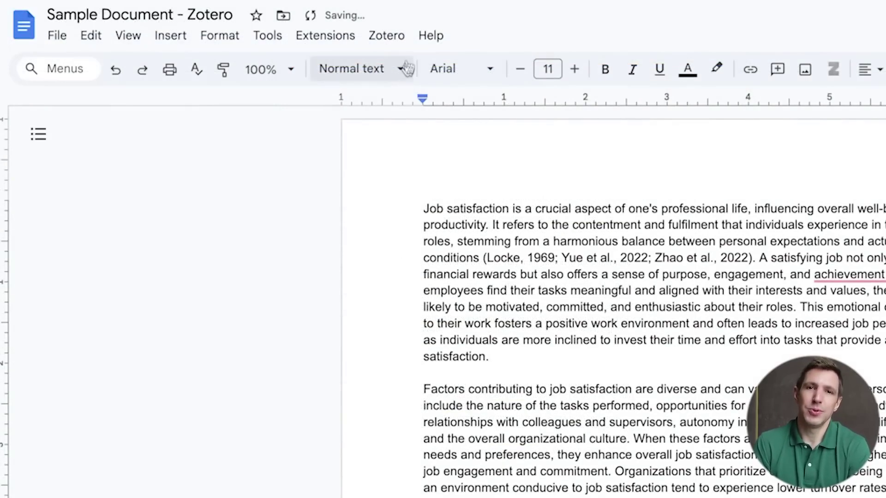
- Insert a citation after "achievement" using Classic View, choosing the "Impact of corporate social responsibility" paper
{"action": "left_click", "coordinate": [270, 26]}
{"action": "left_click", "coordinate": [277, 41]}
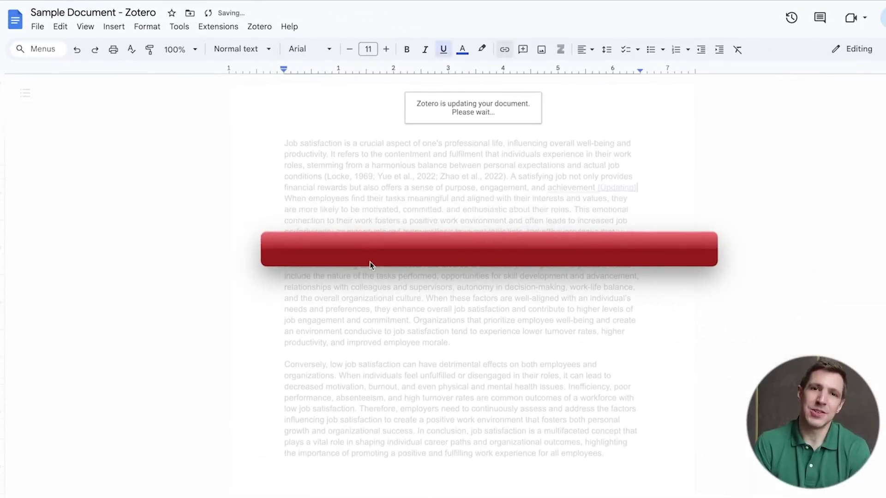
{"action": "left_click", "coordinate": [288, 259]}
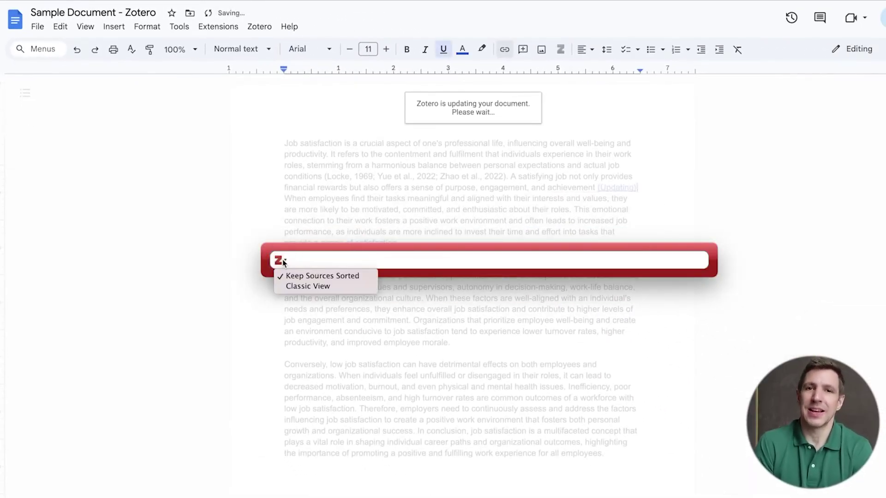
{"action": "left_click", "coordinate": [286, 285]}
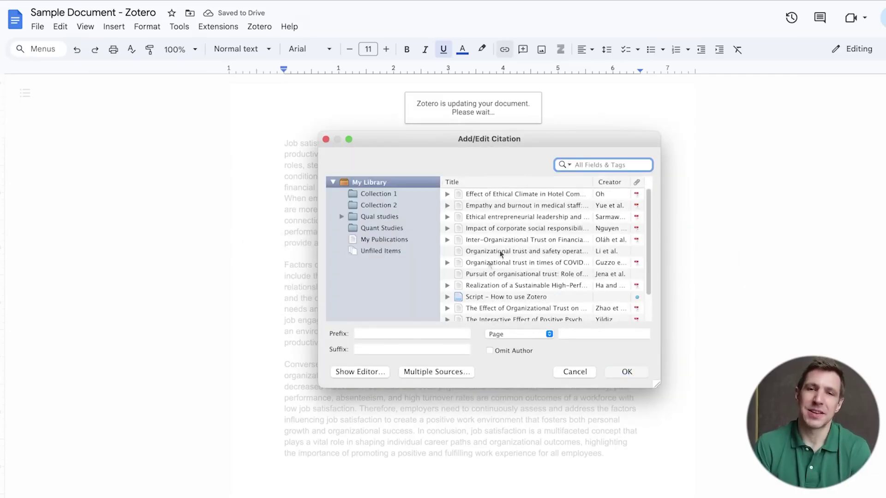
{"action": "left_click", "coordinate": [506, 218]}
{"action": "left_click", "coordinate": [489, 228]}
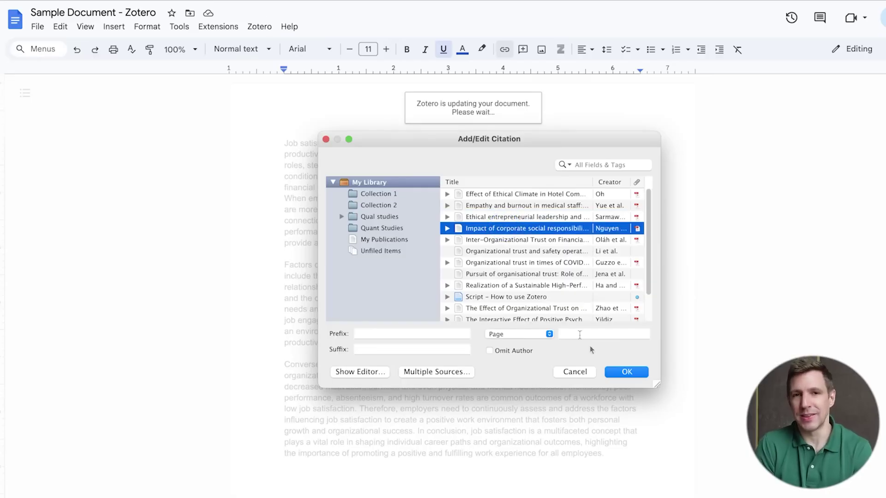
{"action": "left_click", "coordinate": [620, 371]}
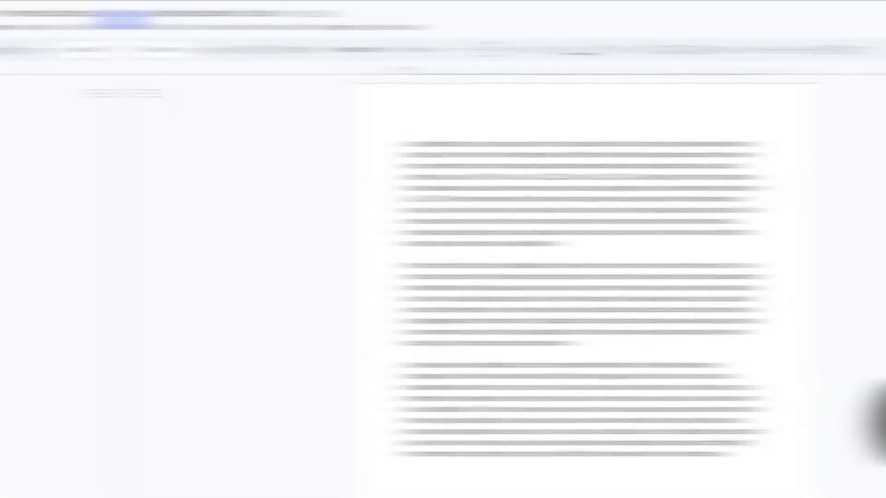
- Write the heading "References" on the blank second page and insert the Zotero bibliography below it
{"action": "scroll", "coordinate": [551, 332], "scroll_direction": "down", "scroll_amount": 5}
{"action": "left_click", "coordinate": [552, 331]}
{"action": "type", "text": "R"}
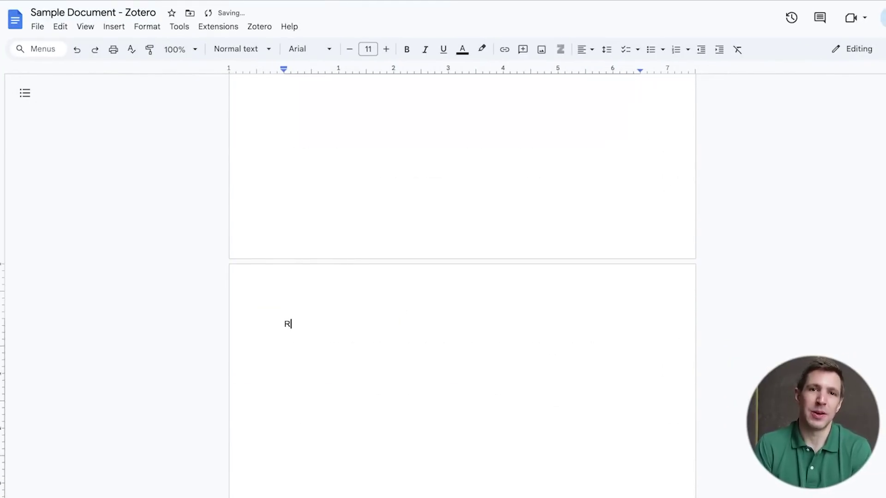
{"action": "type", "text": "eferences"}
{"action": "key", "text": "Return"}
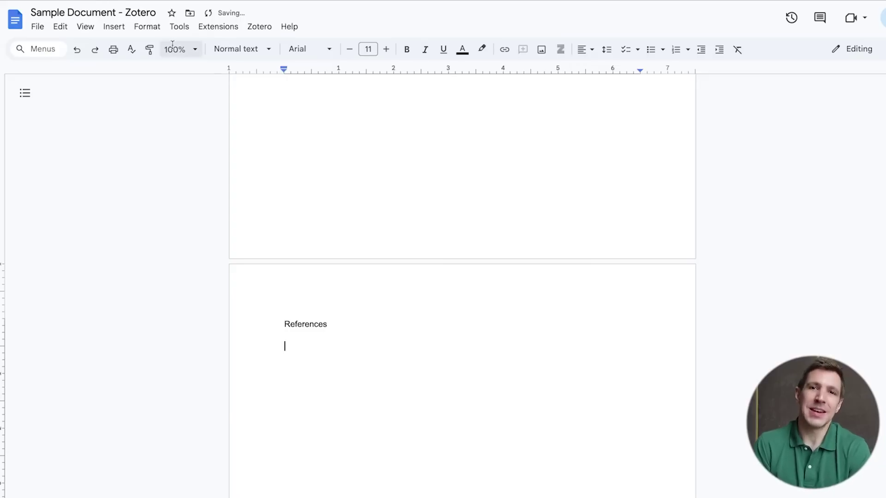
{"action": "left_click", "coordinate": [258, 28]}
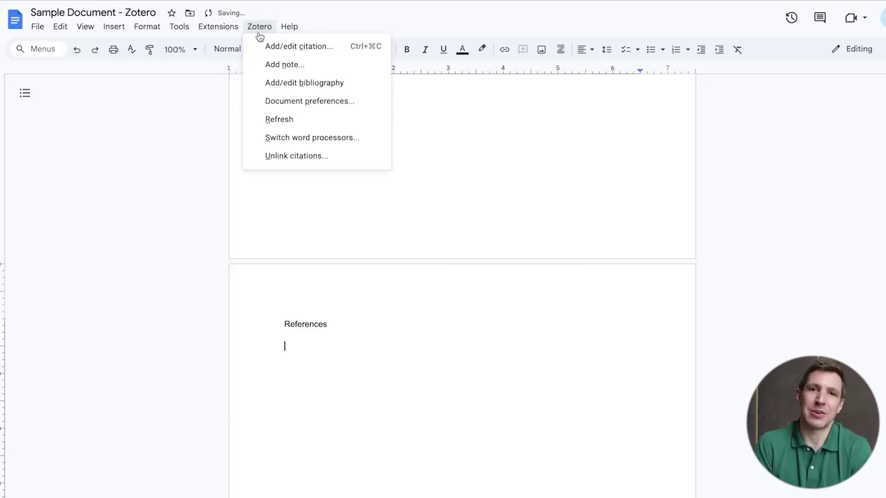
{"action": "left_click", "coordinate": [267, 84]}
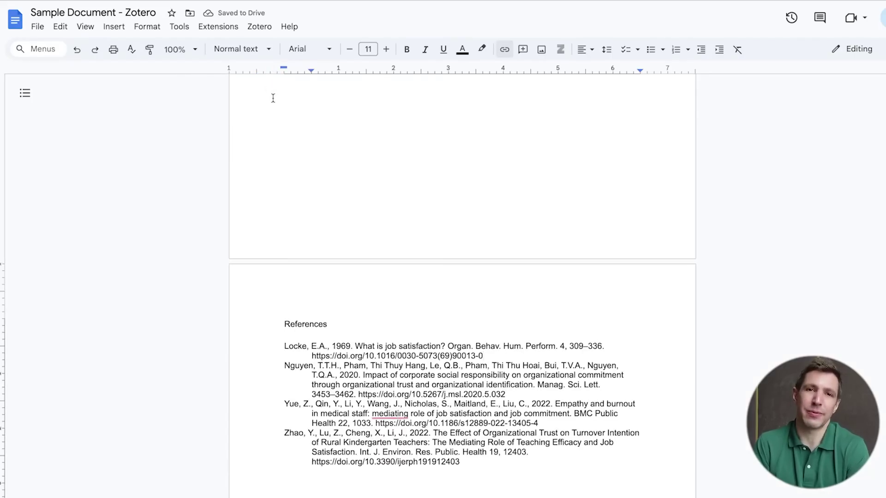
- Set the line spacing of all reference list entries to Double
{"action": "scroll", "coordinate": [275, 117], "scroll_direction": "down", "scroll_amount": 5}
{"action": "left_click", "coordinate": [322, 246]}
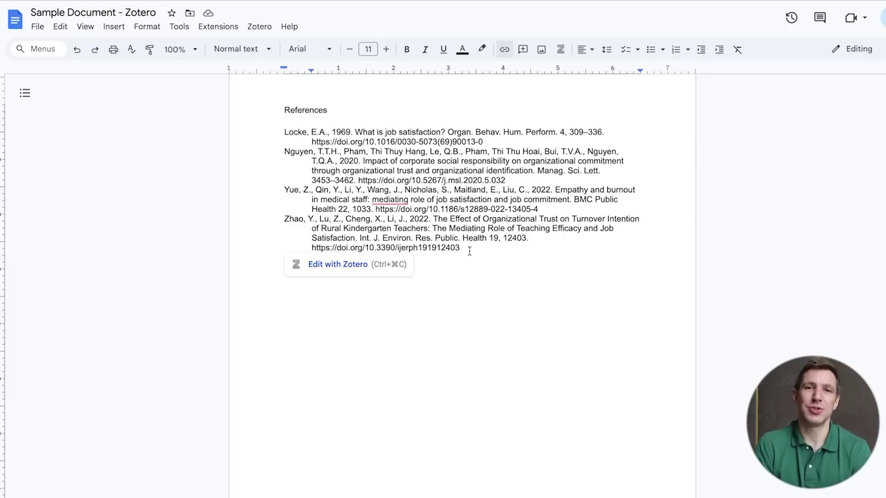
{"action": "left_click_drag", "start_coordinate": [463, 250], "coordinate": [259, 132]}
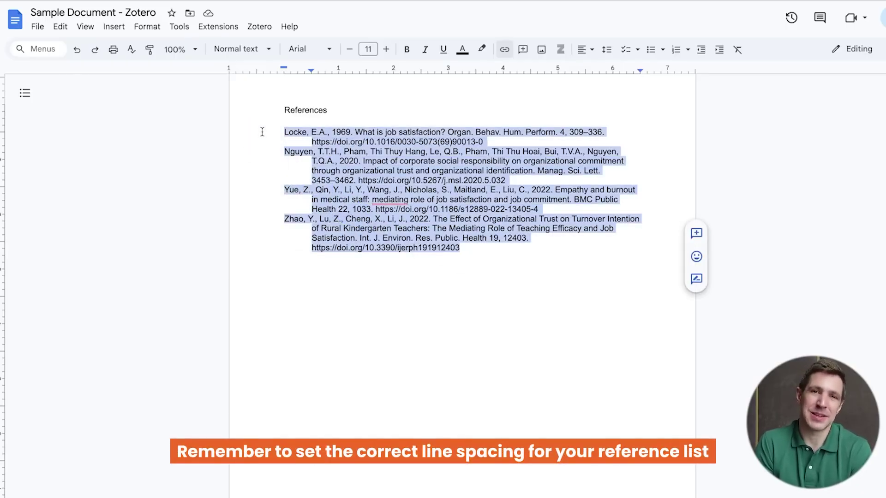
{"action": "left_click", "coordinate": [607, 49]}
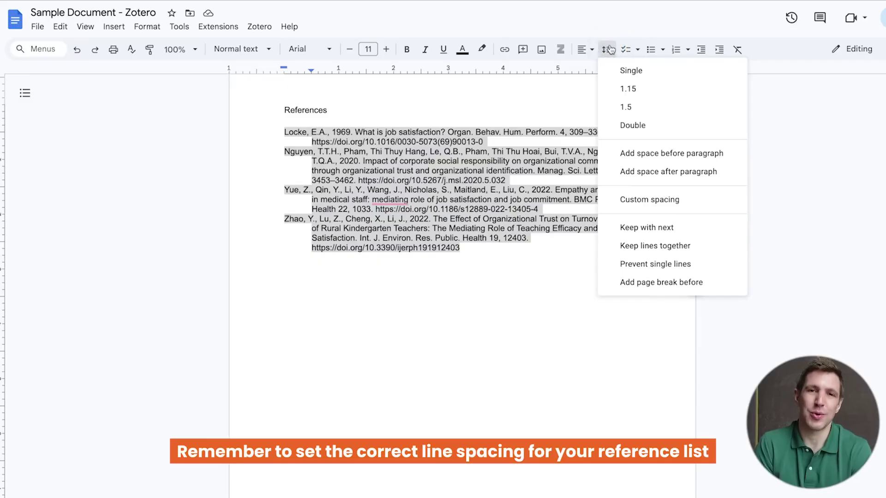
{"action": "left_click", "coordinate": [628, 127]}
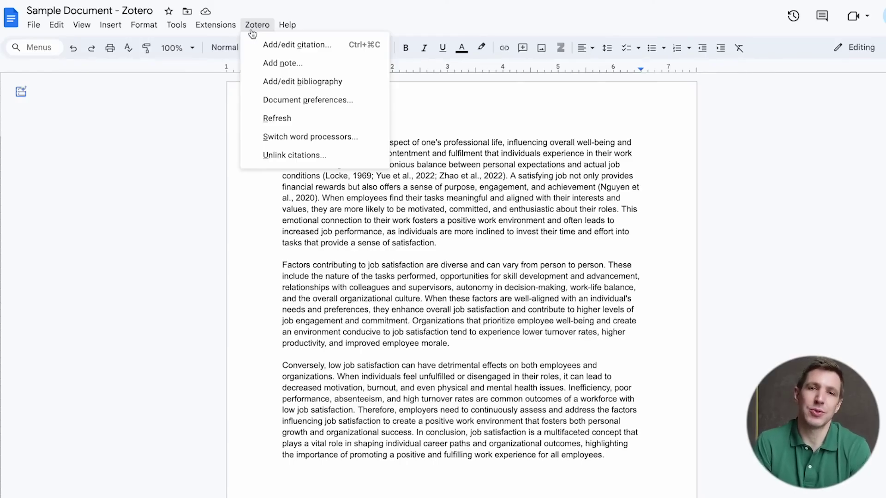
- Open the Zotero document preferences and look through the available citation styles
{"action": "left_click", "coordinate": [269, 100]}
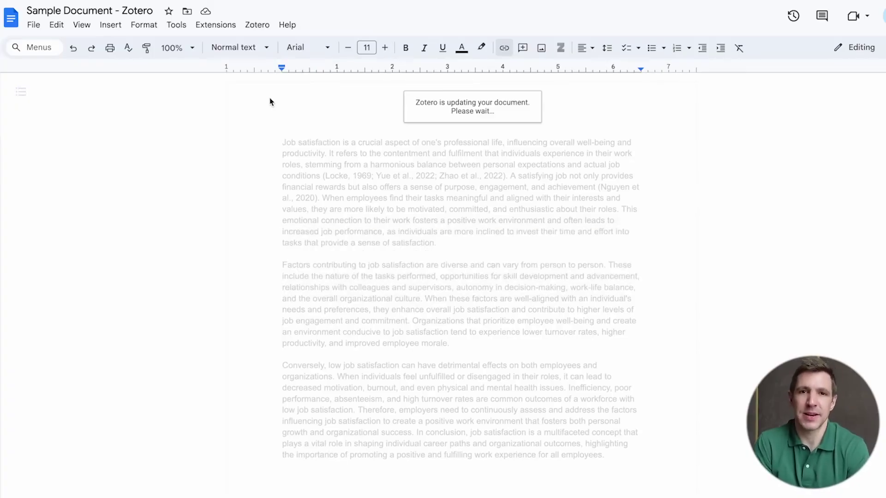
{"action": "scroll", "coordinate": [407, 187], "scroll_direction": "down", "scroll_amount": 3}
{"action": "scroll", "coordinate": [407, 187], "scroll_direction": "down", "scroll_amount": 1}
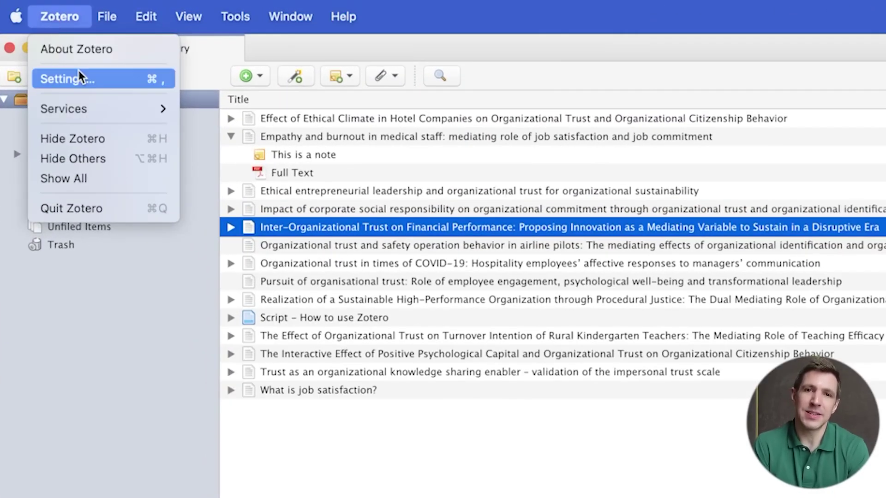
- Switch to Zotero and browse the style repository for additional citation styles from the Cite settings
{"action": "left_click", "coordinate": [78, 72]}
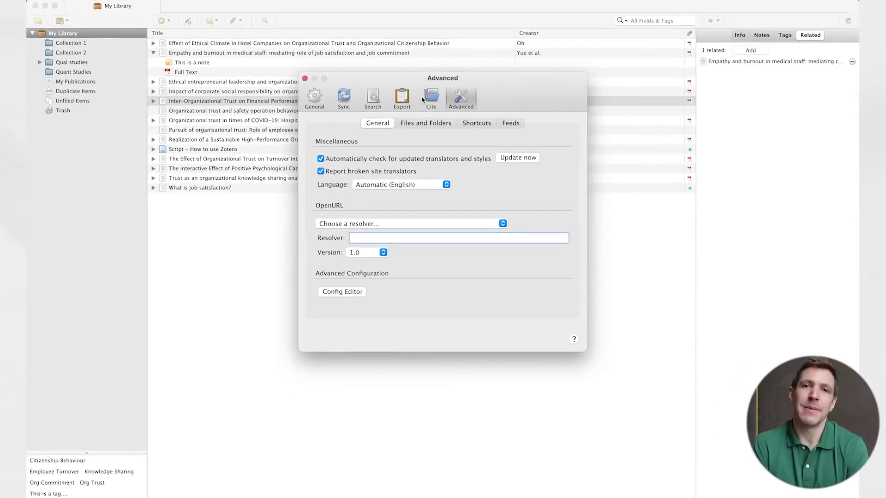
{"action": "left_click", "coordinate": [423, 99]}
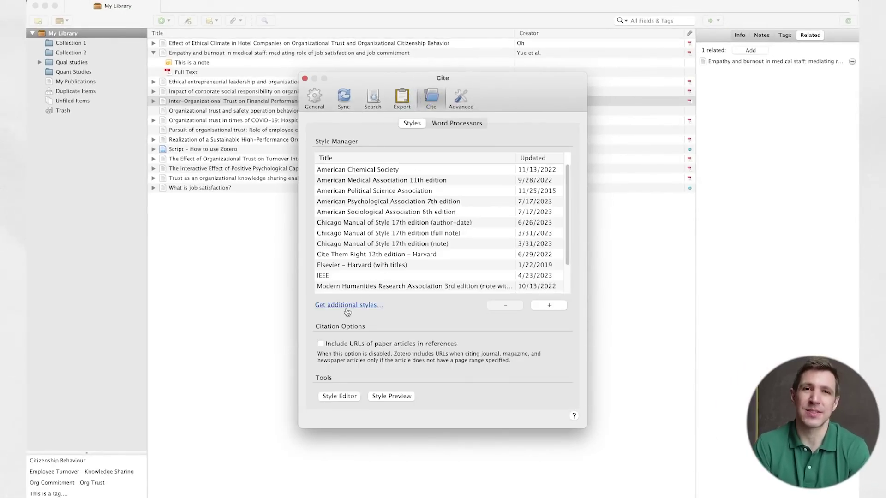
{"action": "left_click", "coordinate": [347, 306]}
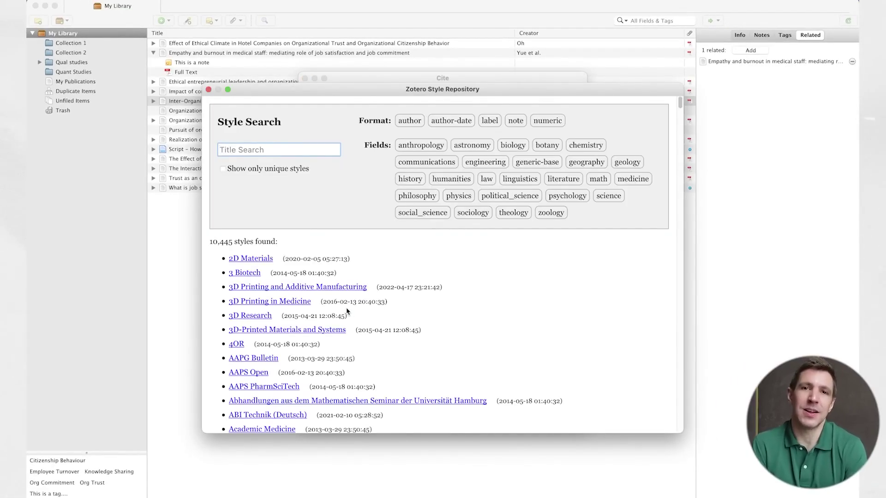
{"action": "scroll", "coordinate": [347, 312], "scroll_direction": "down", "scroll_amount": 10}
{"action": "mouse_move", "coordinate": [345, 307]}
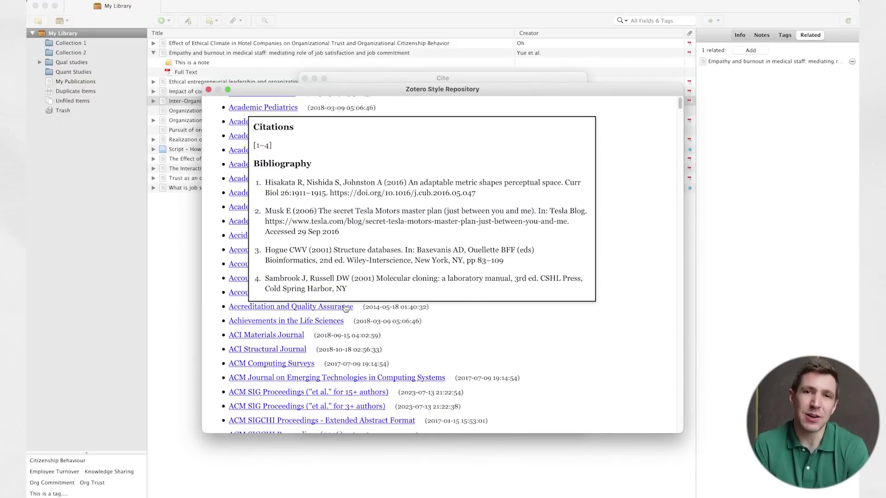
{"action": "left_click", "coordinate": [209, 89]}
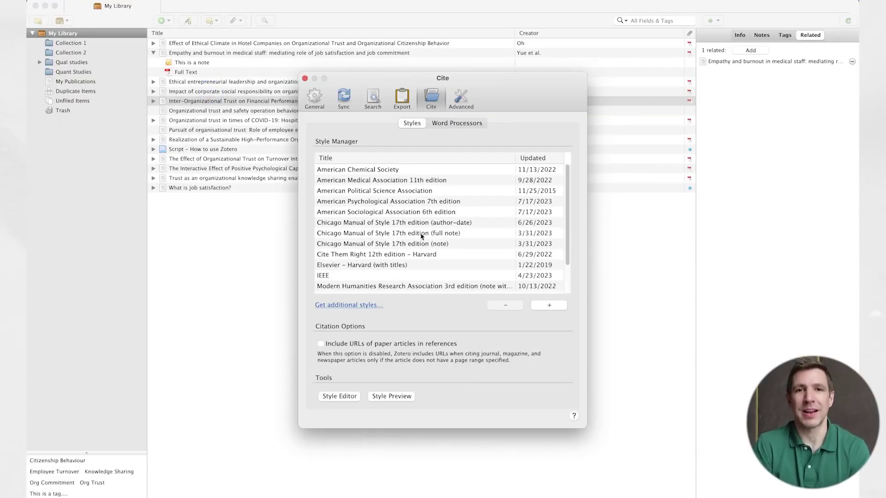
{"action": "left_click", "coordinate": [555, 307]}
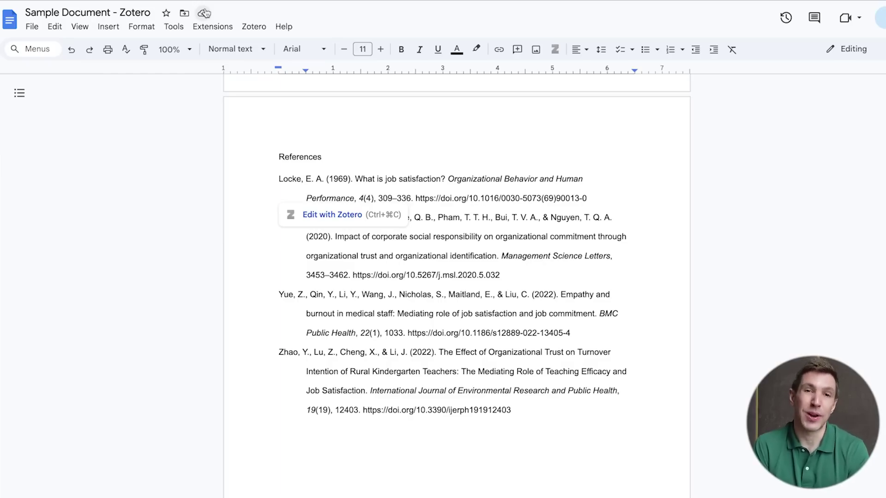
- Switch to the Google Docs document and unlink its Zotero citations, removing the field codes from citations and bibliography
{"action": "left_click", "coordinate": [254, 26]}
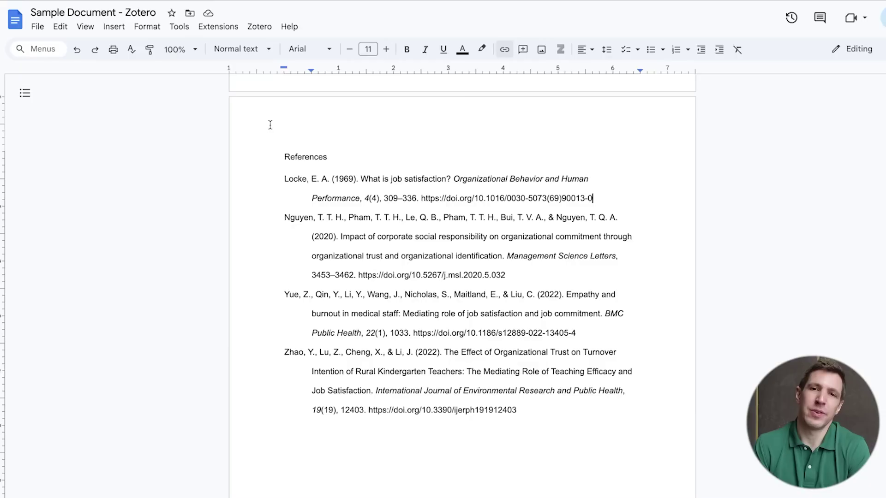
{"action": "left_click", "coordinate": [258, 27]}
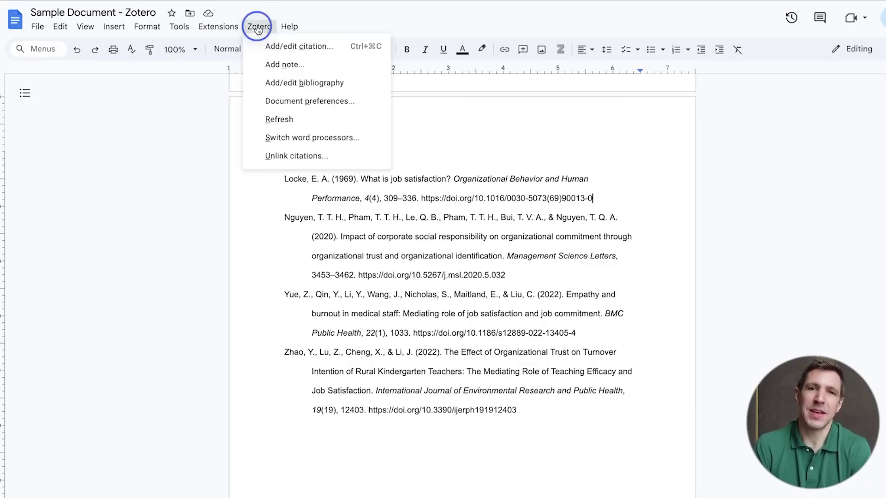
{"action": "left_click", "coordinate": [262, 159]}
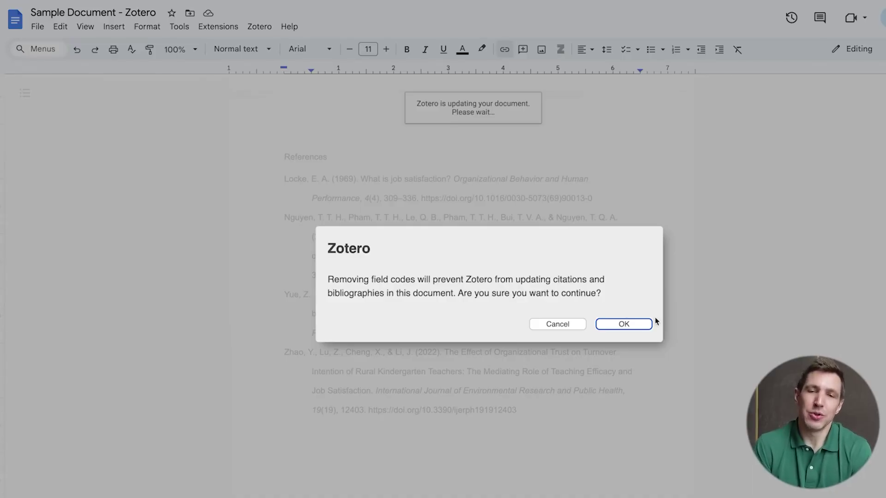
{"action": "left_click", "coordinate": [624, 324]}
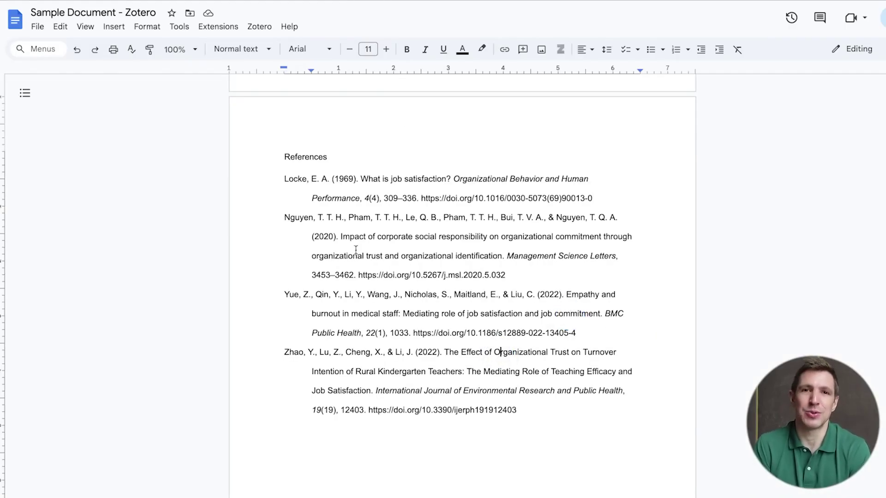
{"action": "left_click", "coordinate": [316, 198]}
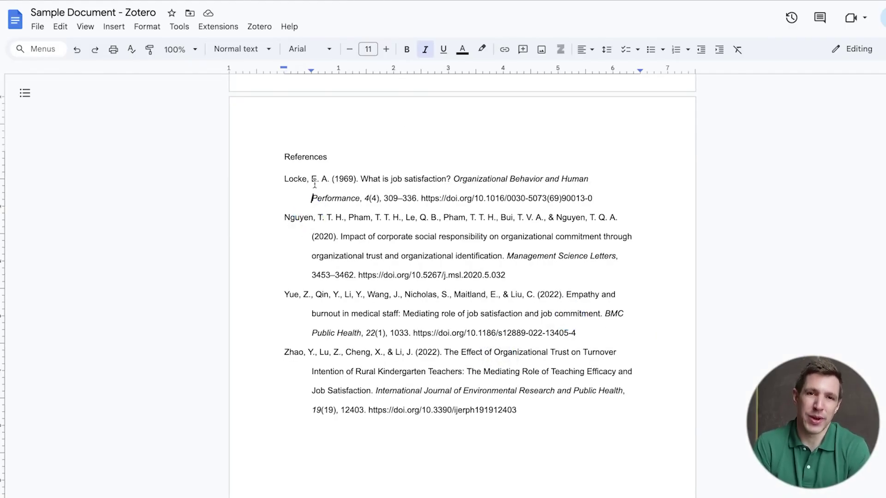